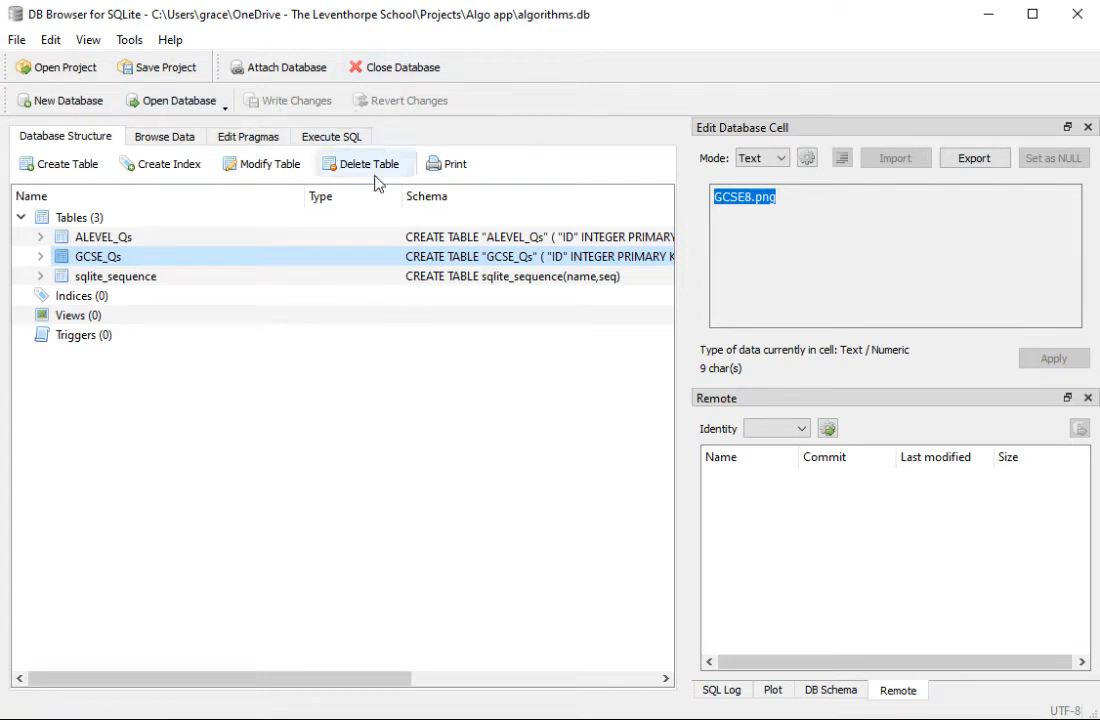
Step: Start a new database file named algorithmsTest and choose the Algorithm apps folder inside Projects as its location
left_click(18, 42)
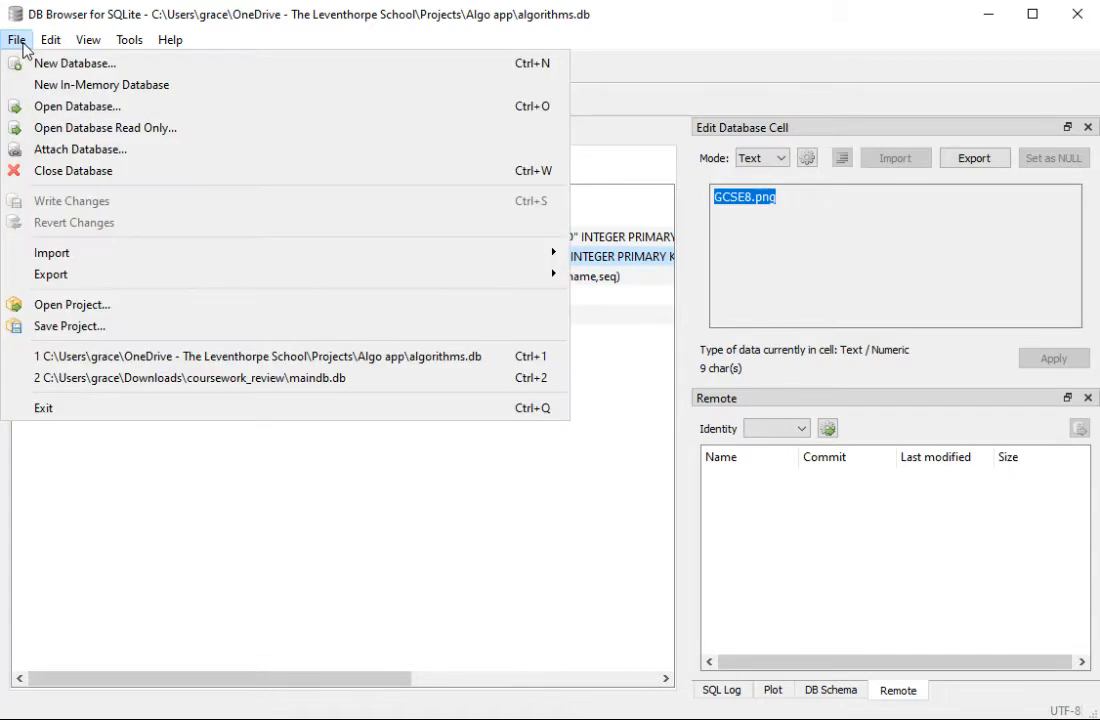
left_click(80, 68)
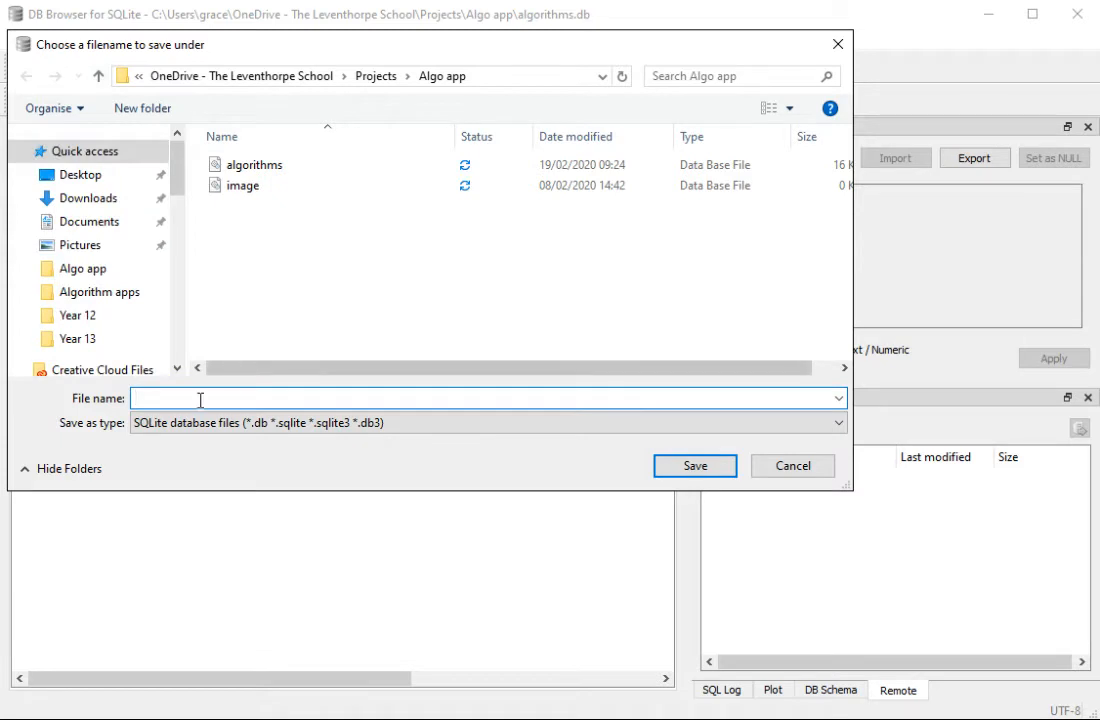
type("algorithms")
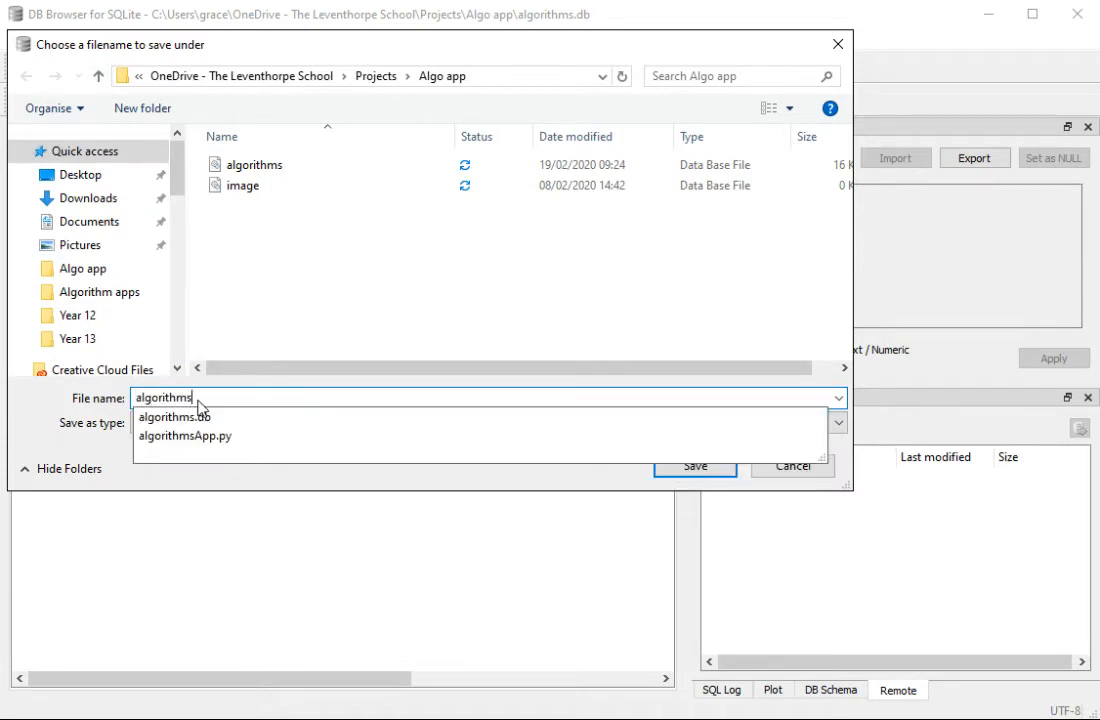
type("Test")
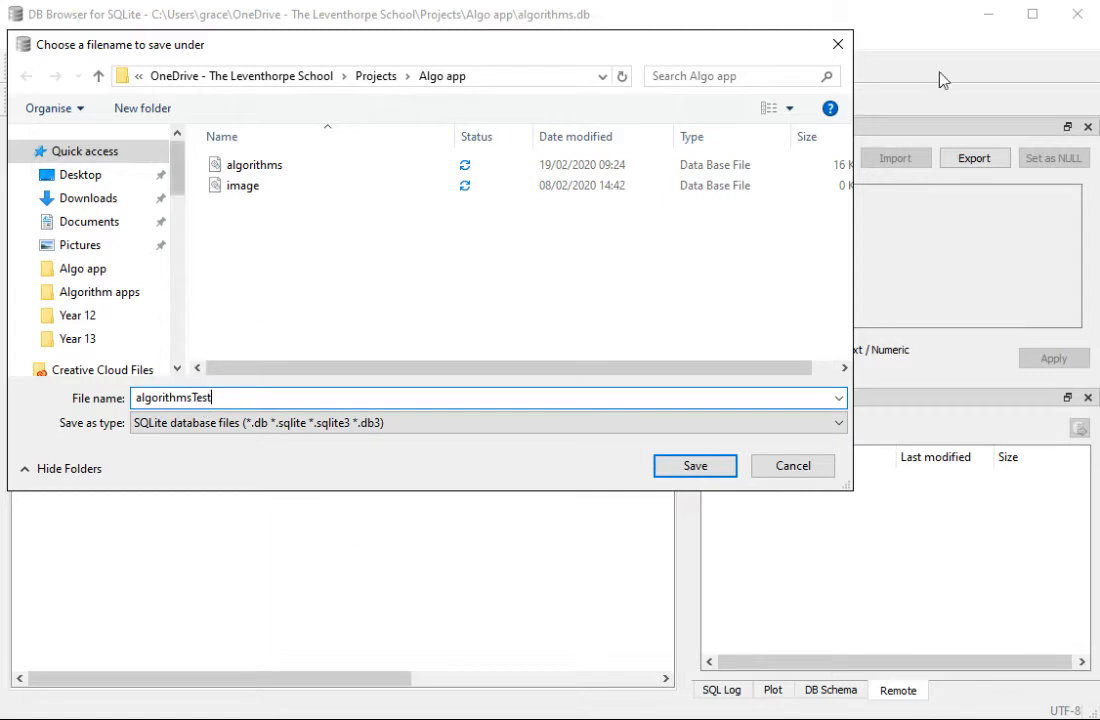
left_click(380, 77)
double_click(253, 186)
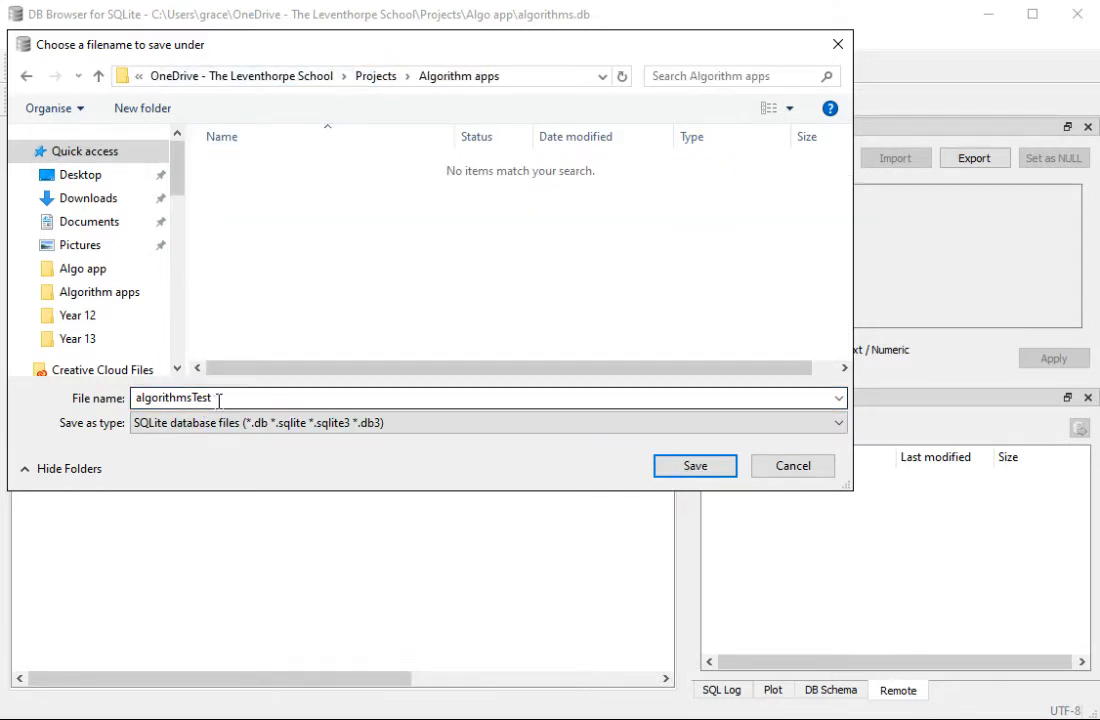
Step: Change the new database's file name to algorithms and save it in the Algorithm apps folder
left_click(218, 399)
left_click(218, 399)
key("BackSpace")
key("BackSpace")
key("BackSpace")
key("BackSpace")
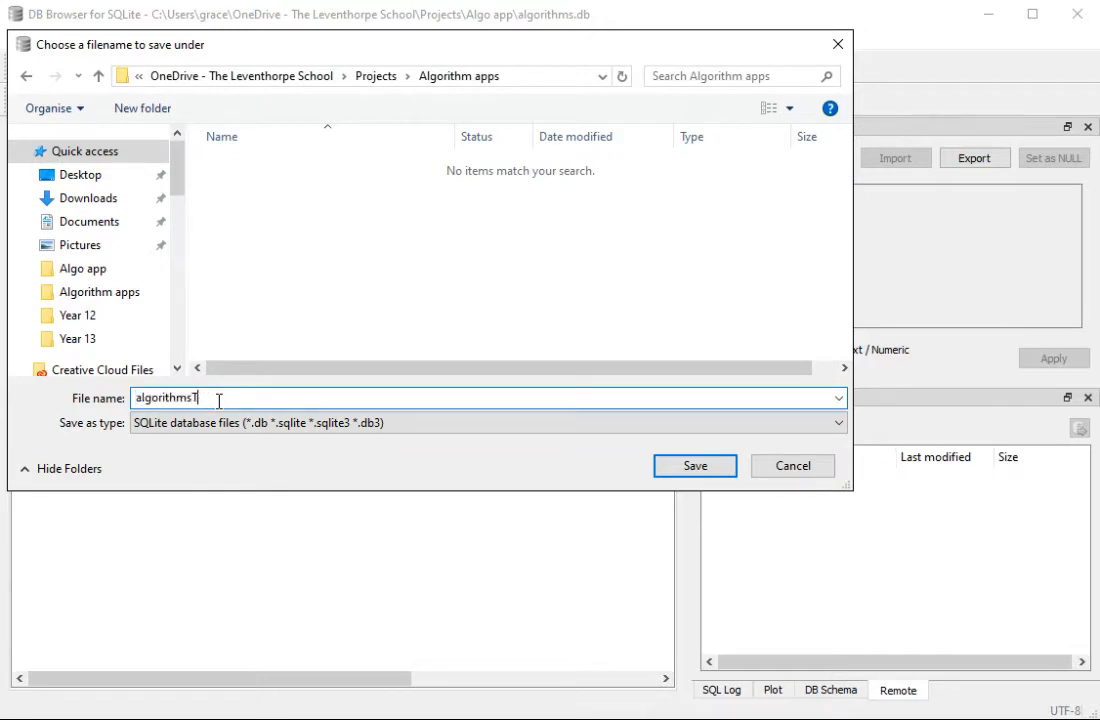
left_click(549, 324)
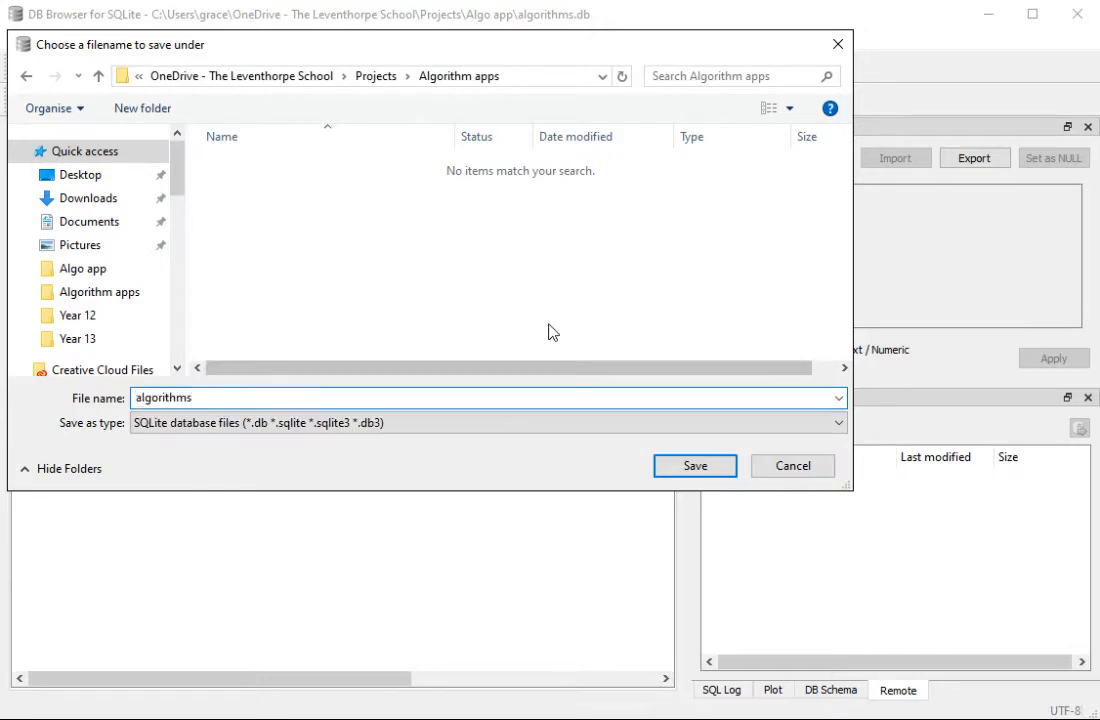
left_click(572, 397)
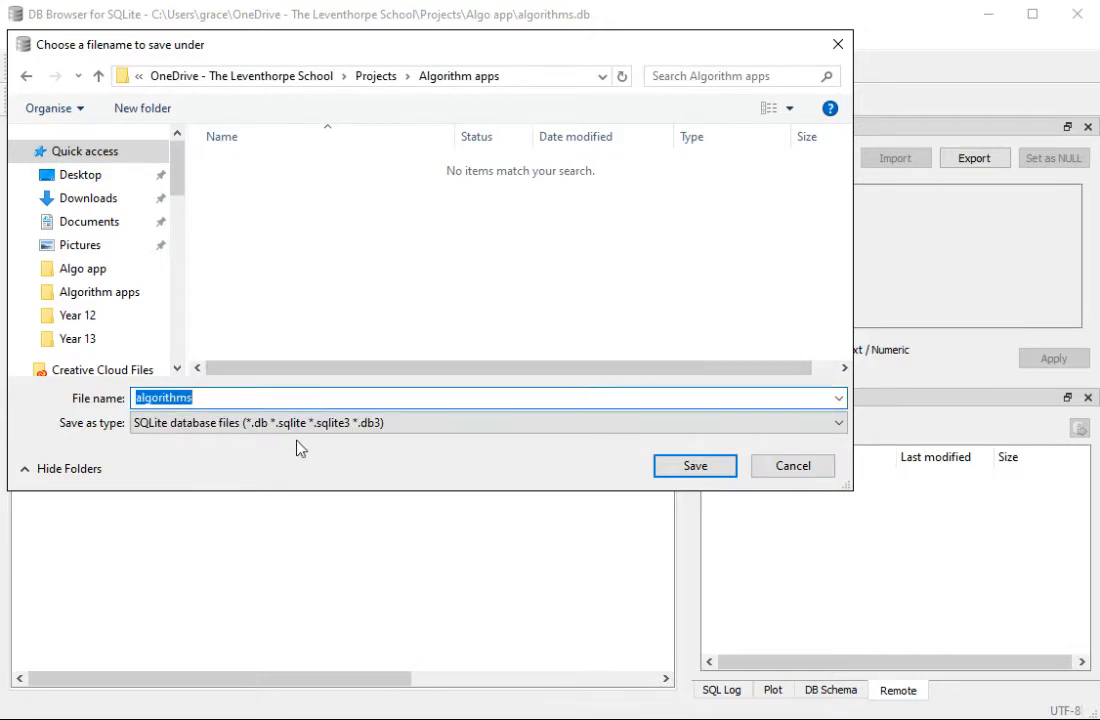
left_click(685, 465)
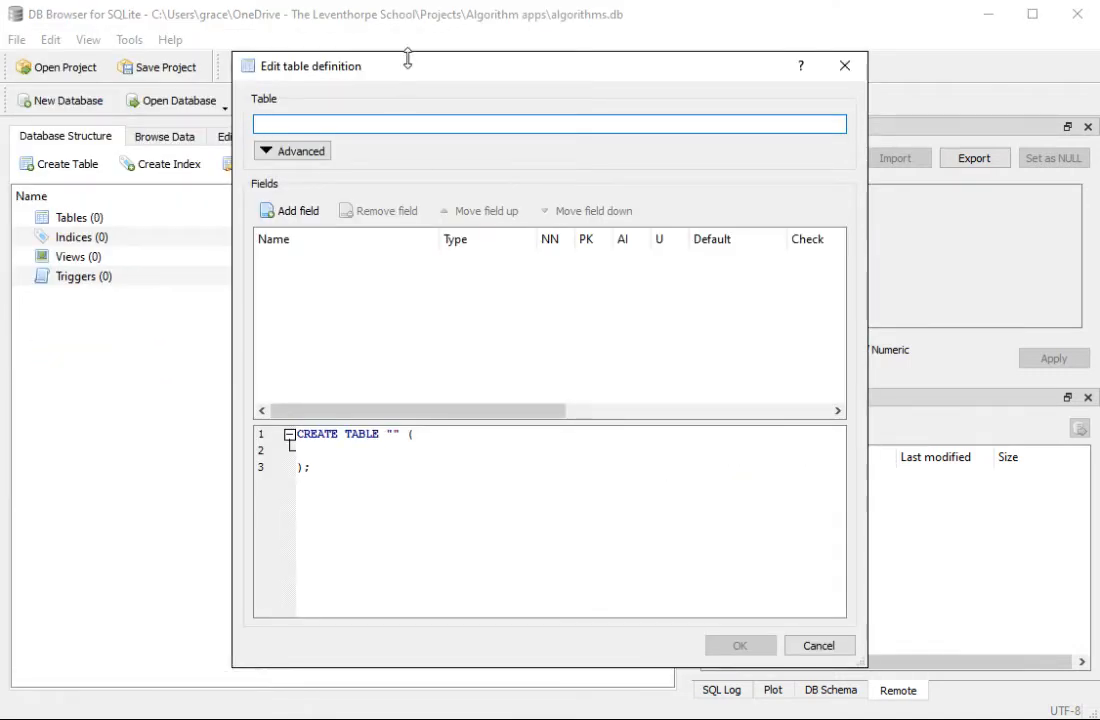
Step: Name the new database's first table GCSEQs in its table definition
left_click_drag(412, 72, 448, 75)
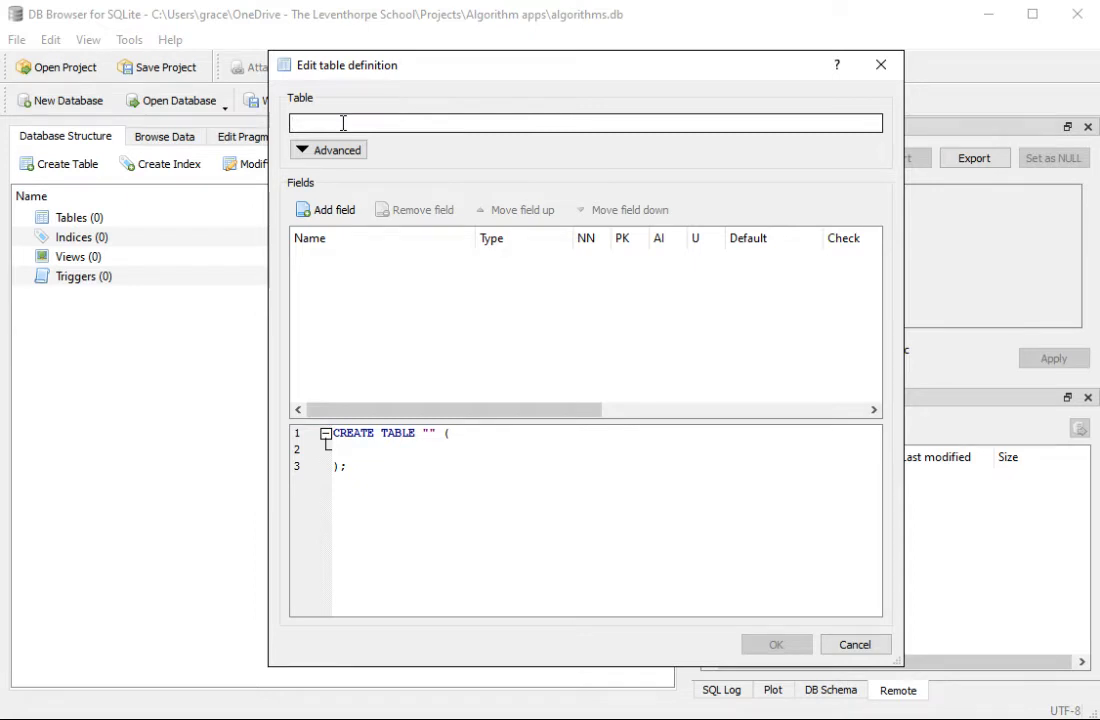
type("GCSE")
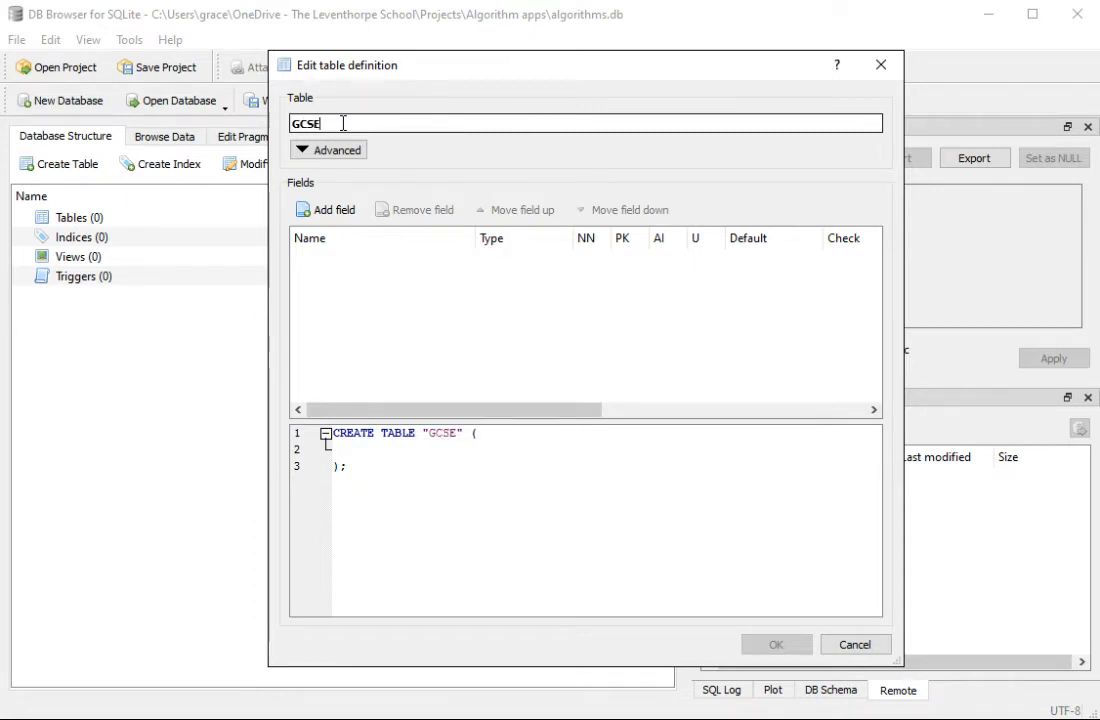
type("Qs")
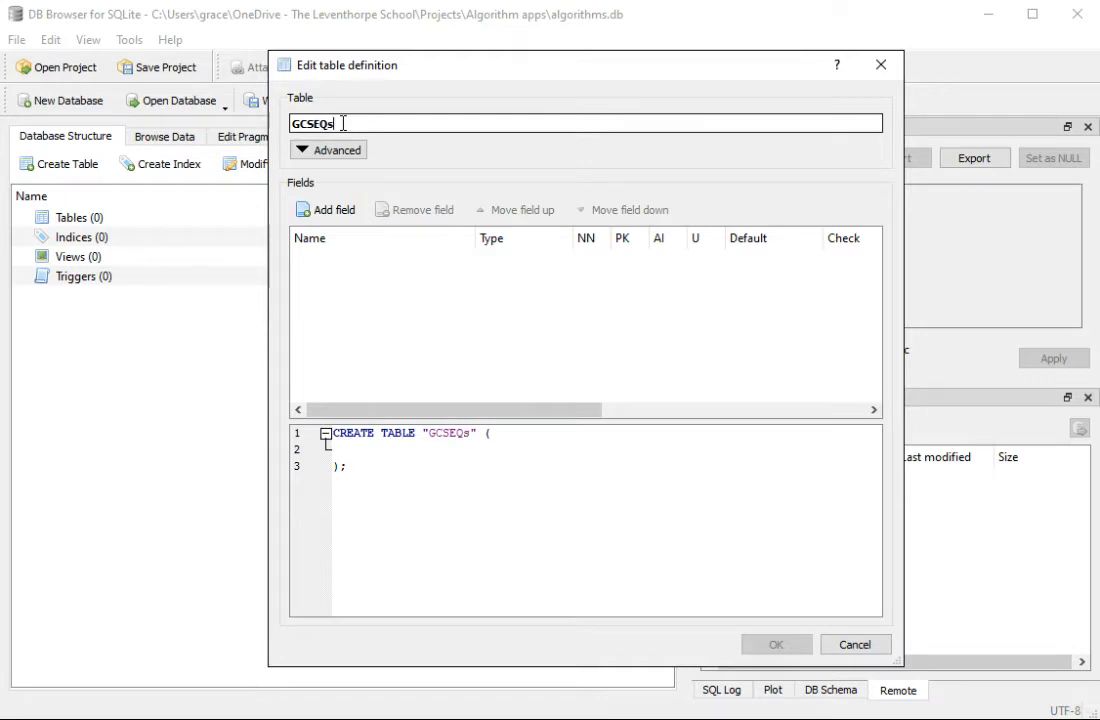
Step: Add an integer field named ID to the GCSEQs table and make it the auto-incrementing primary key
left_click(330, 216)
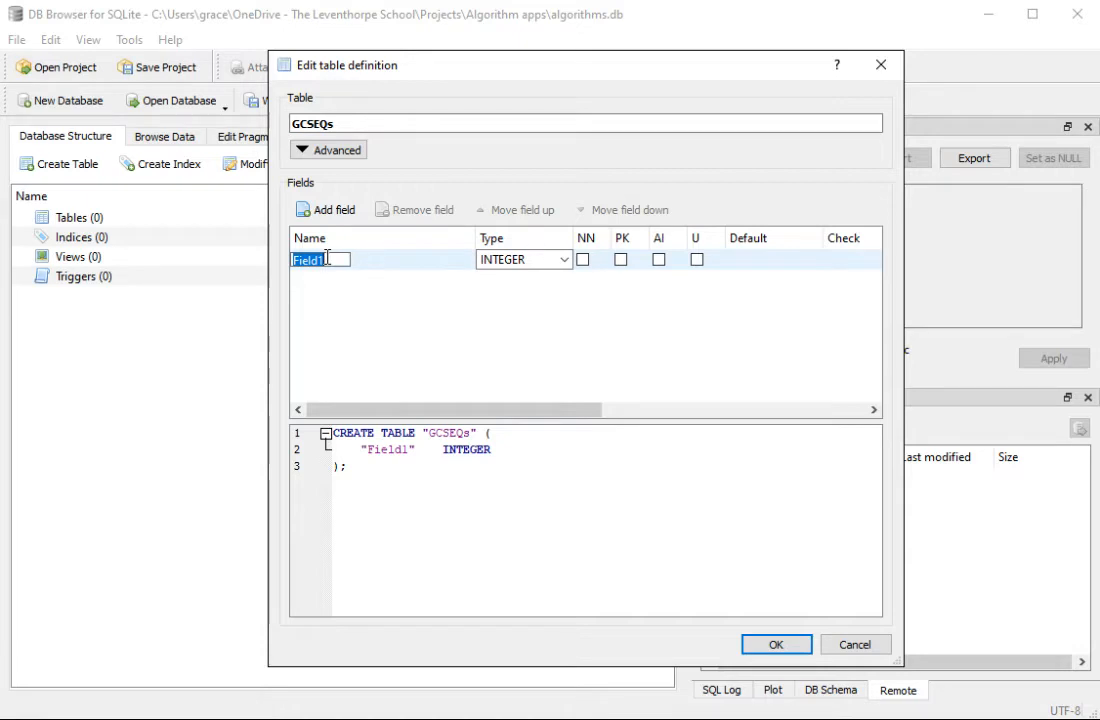
type("ID")
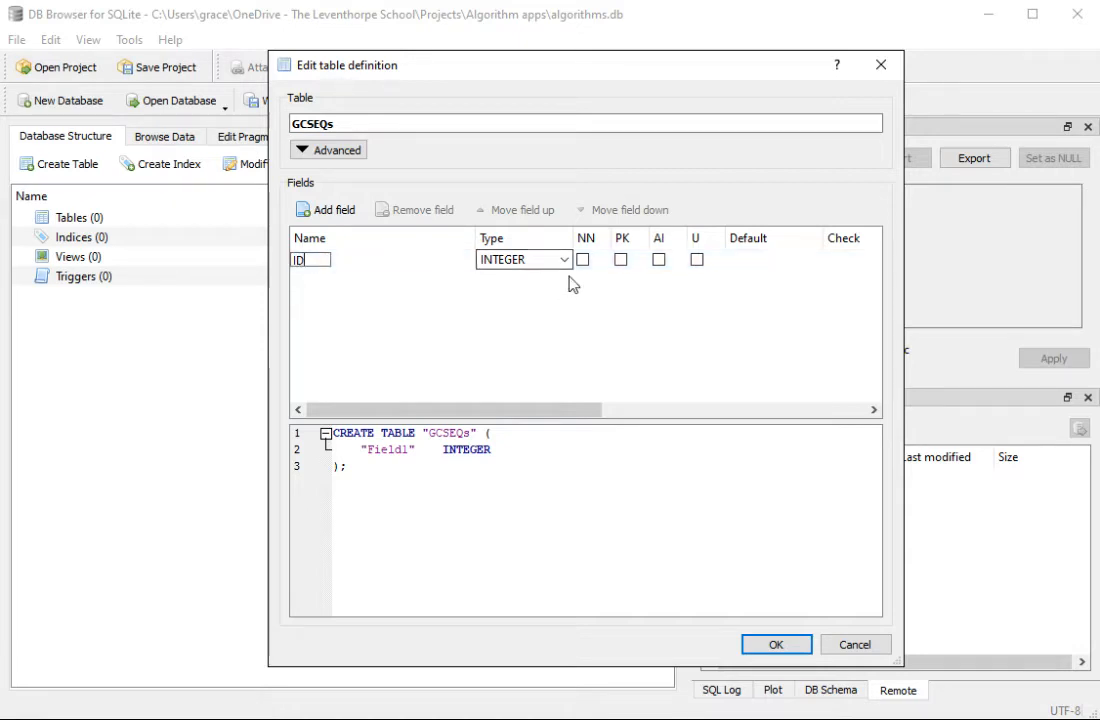
left_click(620, 260)
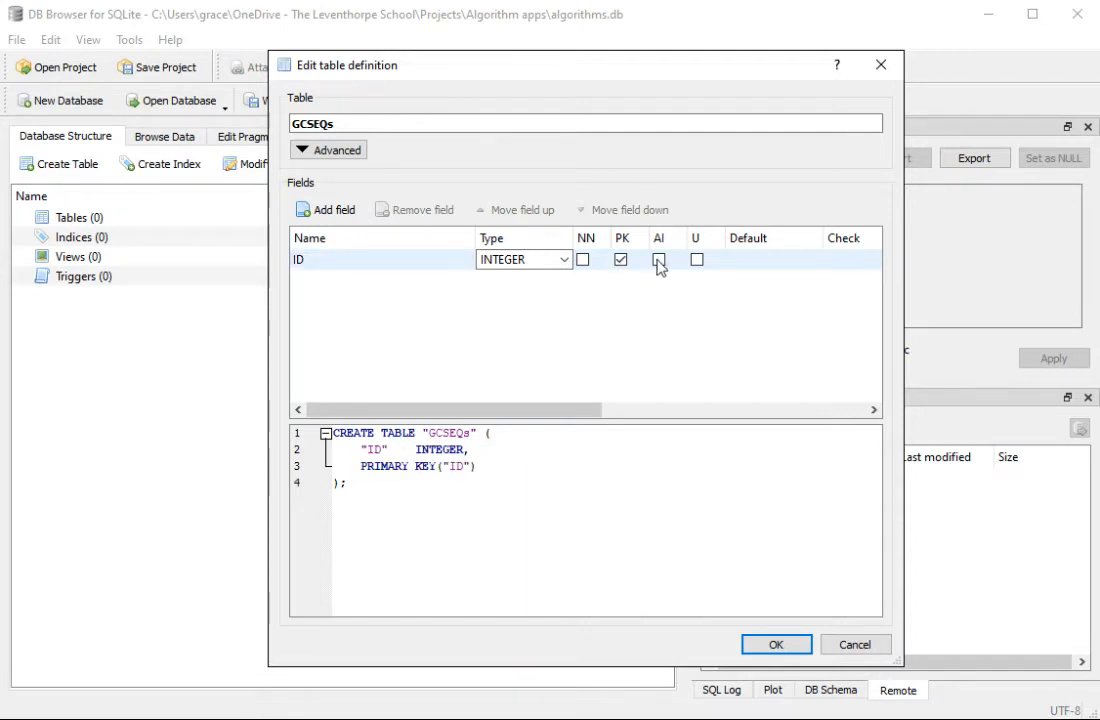
left_click(659, 262)
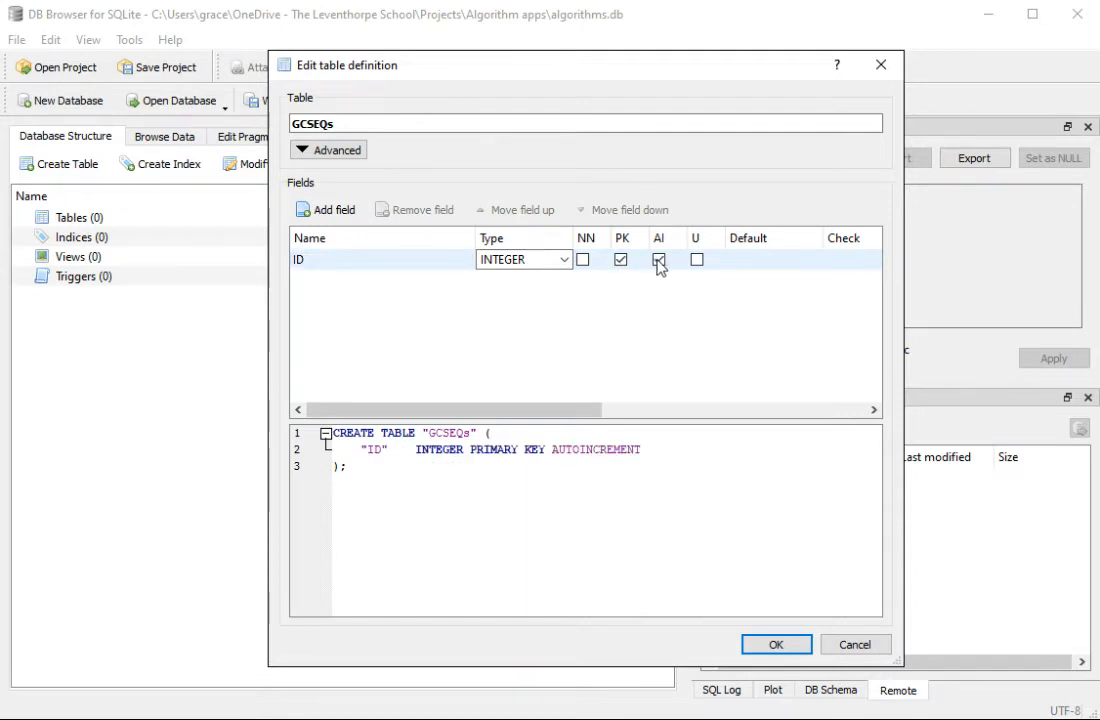
Step: Add a second field named Q to the GCSEQs table and set its type to TEXT
left_click(354, 214)
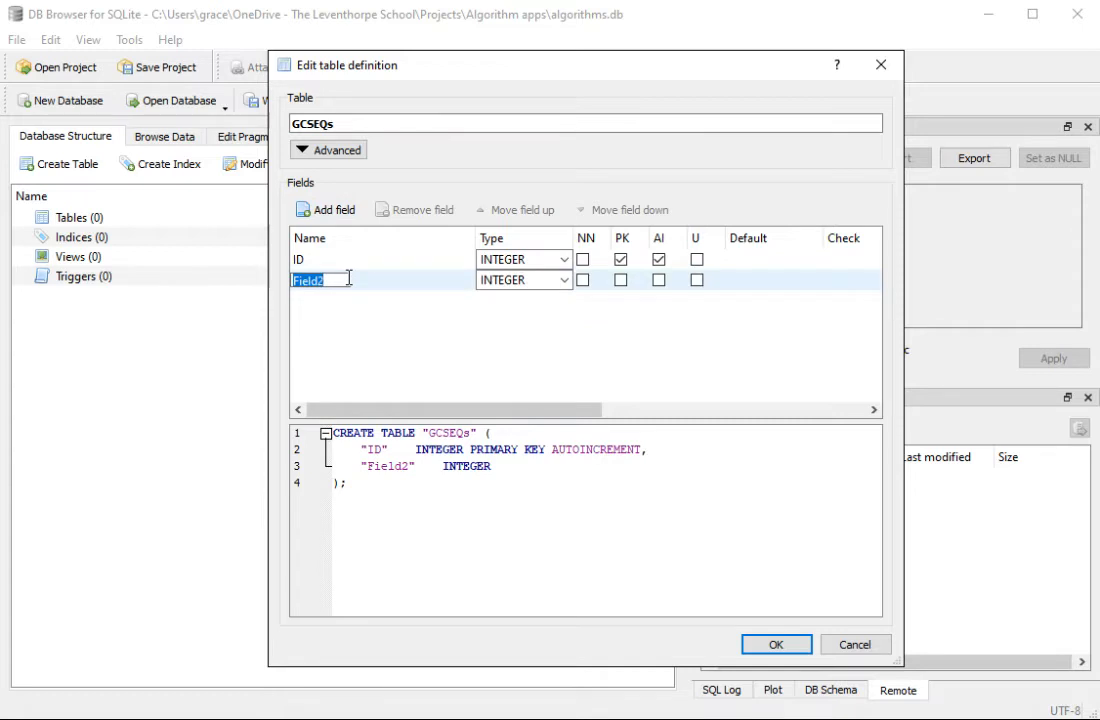
key("BackSpace")
type("Qu")
key("BackSpace")
left_click(566, 284)
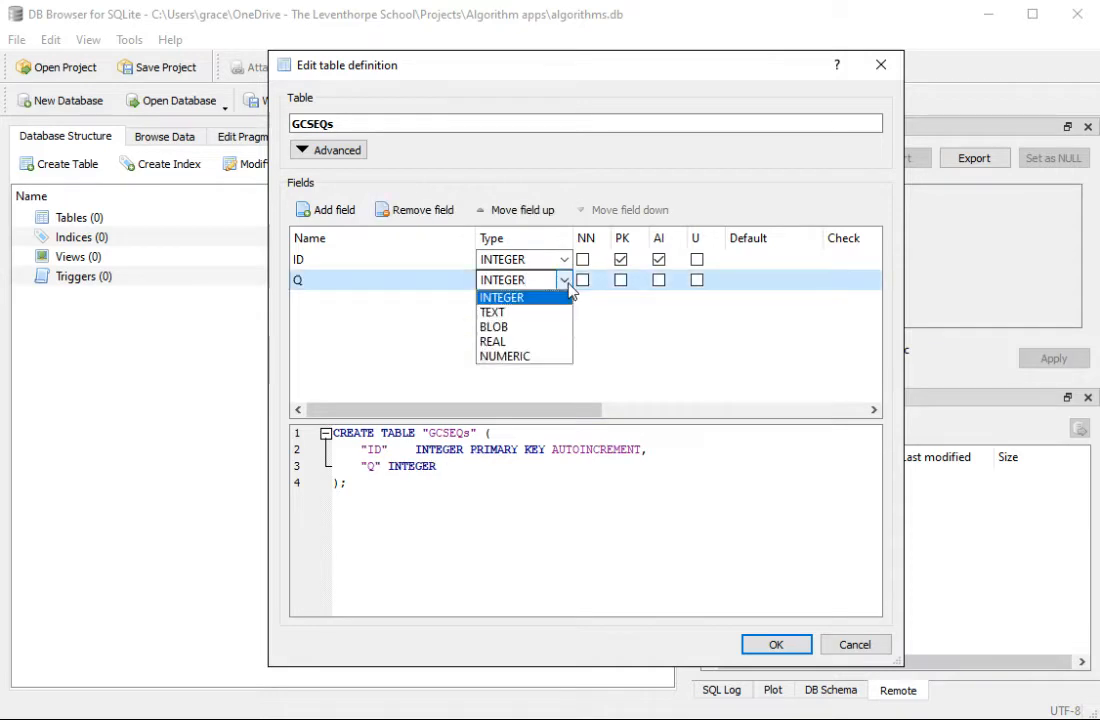
left_click(494, 312)
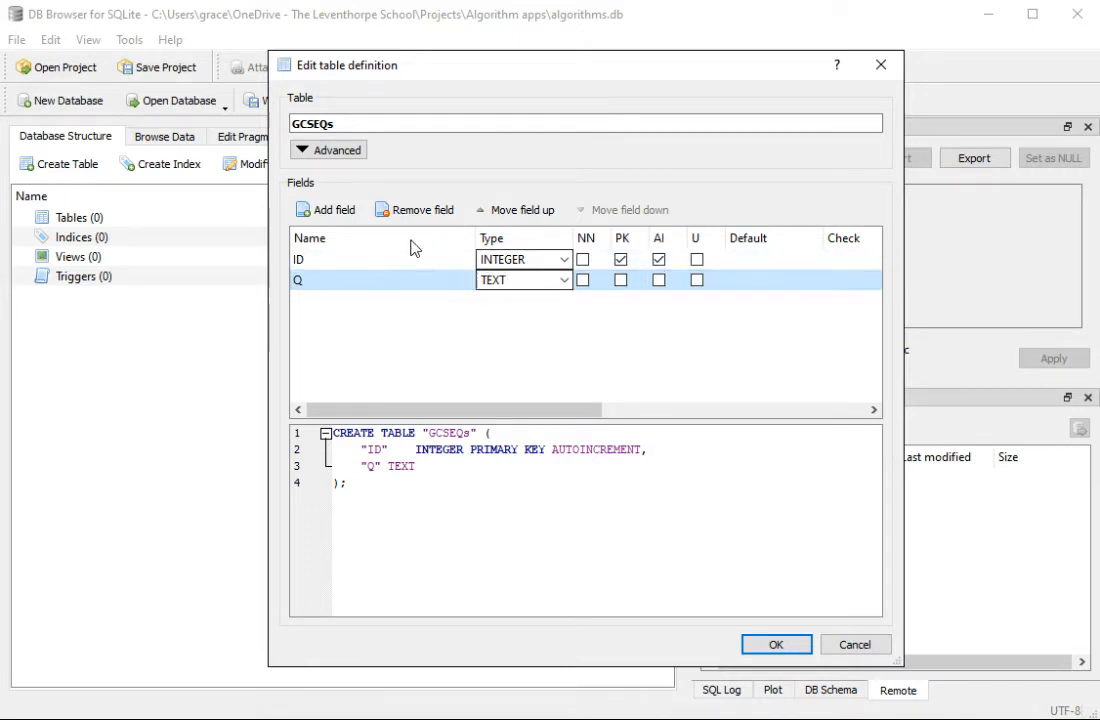
Step: Add a third field named image with type TEXT and create the GCSEQs table
left_click(341, 209)
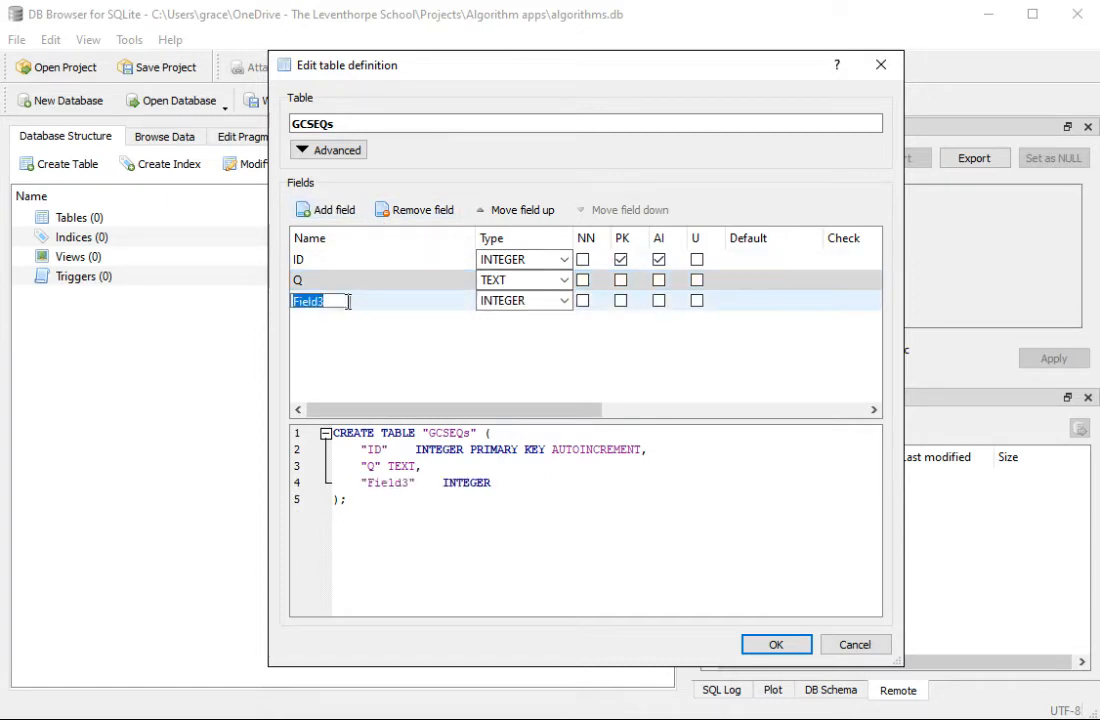
type("image")
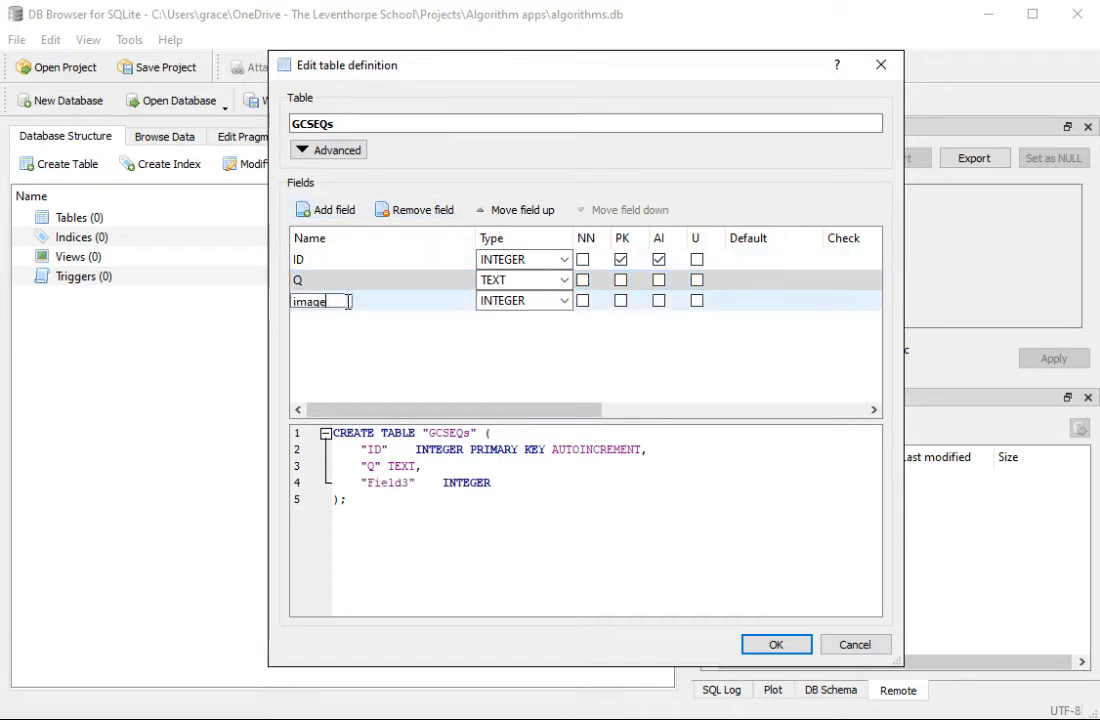
left_click(566, 304)
left_click(491, 327)
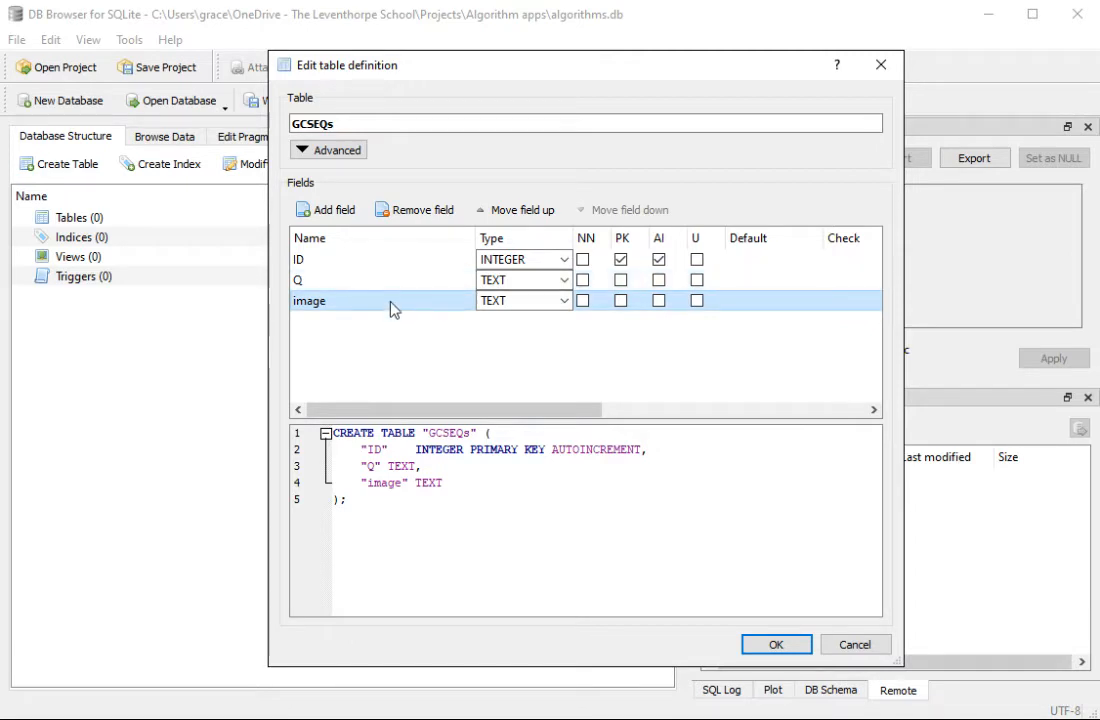
left_click(784, 650)
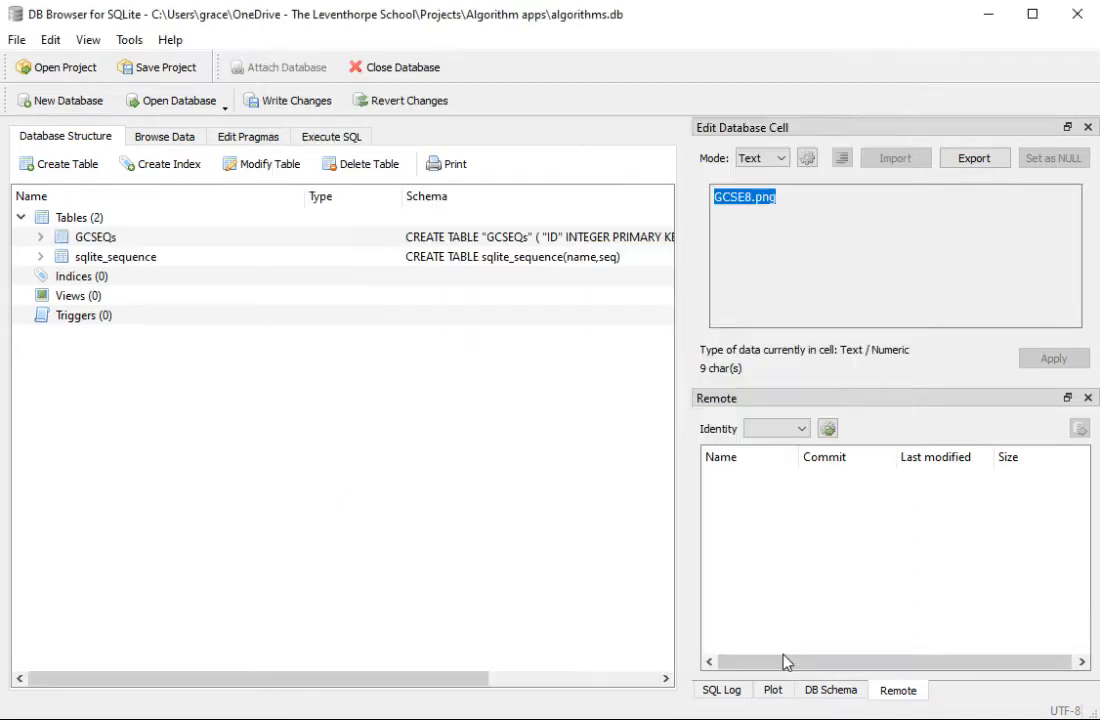
Step: Check the fields of the GCSEQs table in the database structure and open its records for browsing
left_click(41, 238)
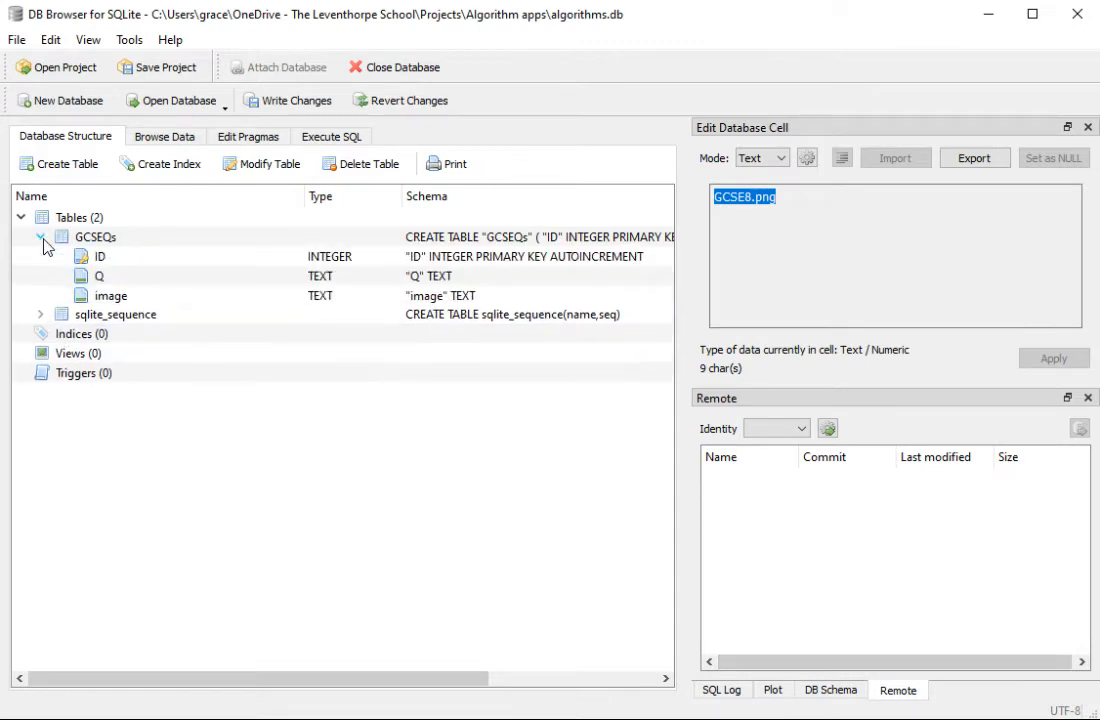
left_click(41, 237)
left_click(160, 137)
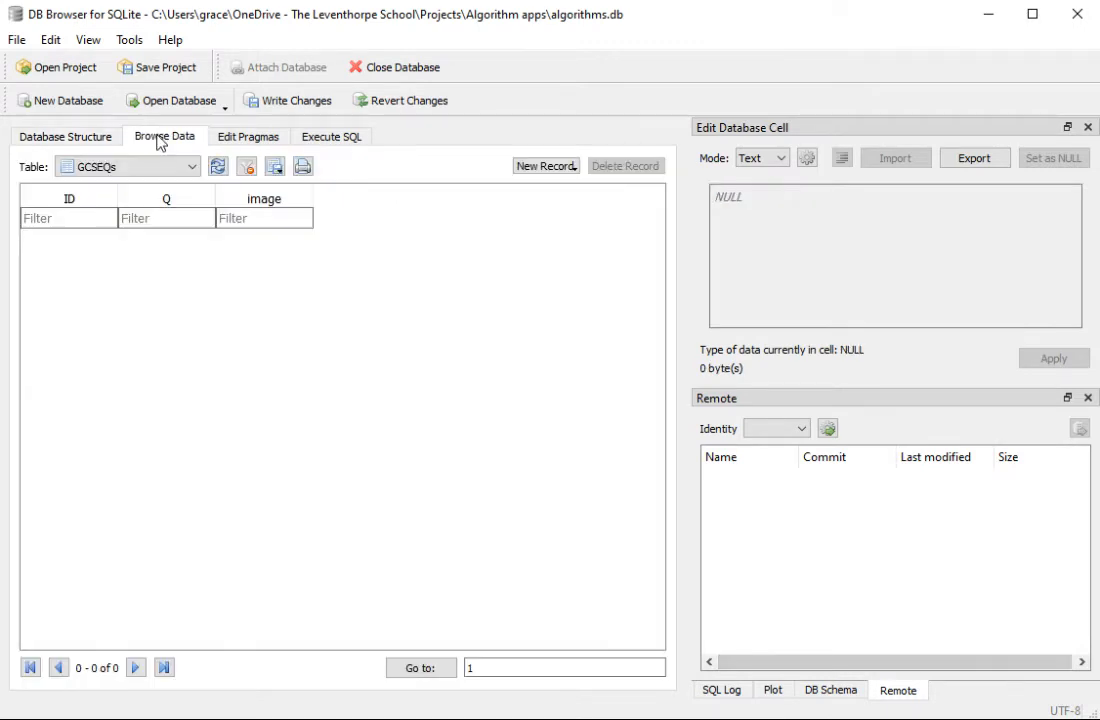
Step: Look at the sqlite_sequence table's data and return to browsing the GCSEQs table
left_click(191, 167)
left_click(121, 202)
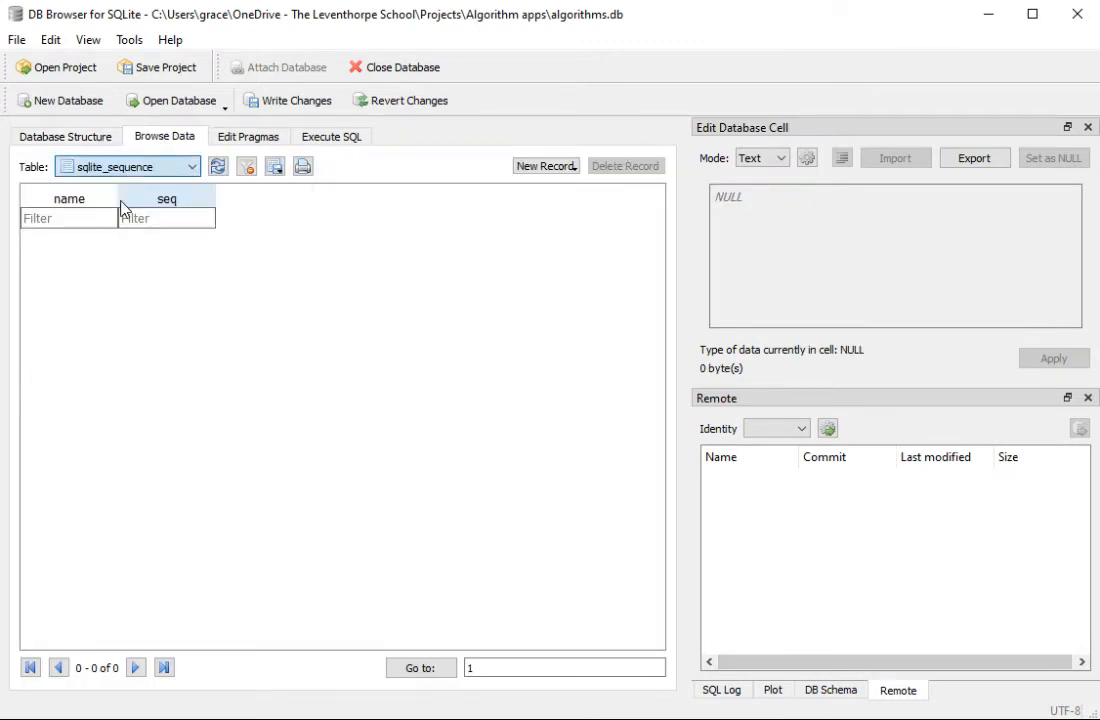
left_click(125, 167)
left_click(118, 179)
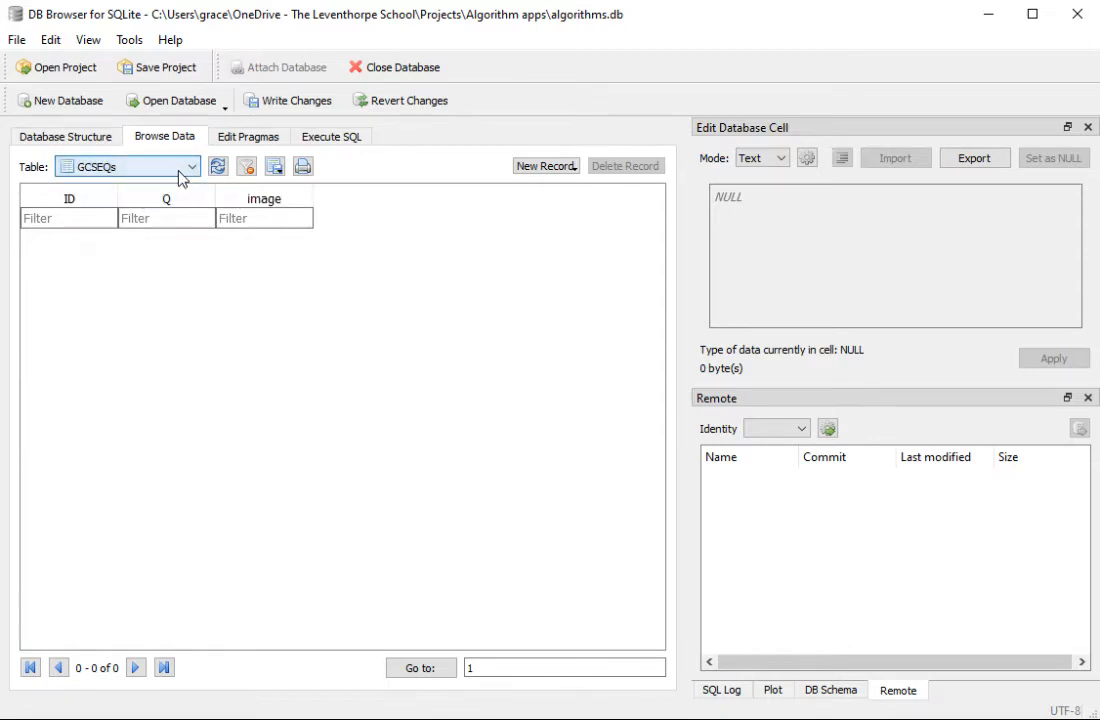
left_click(181, 172)
left_click(140, 205)
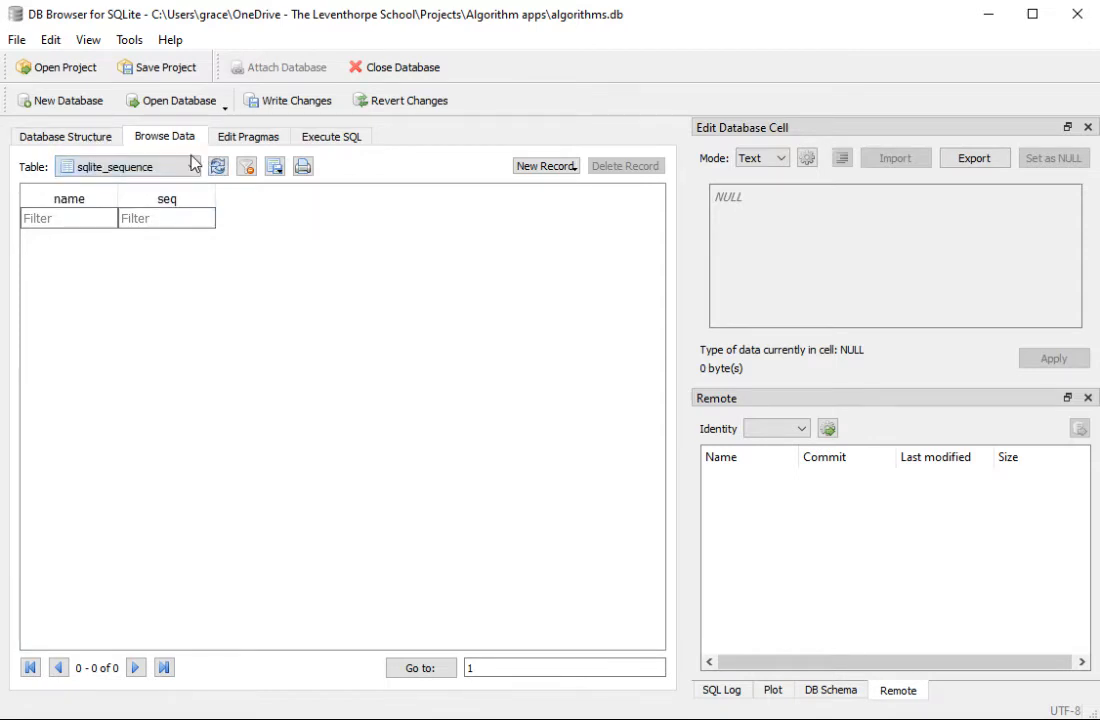
left_click(191, 168)
left_click(128, 181)
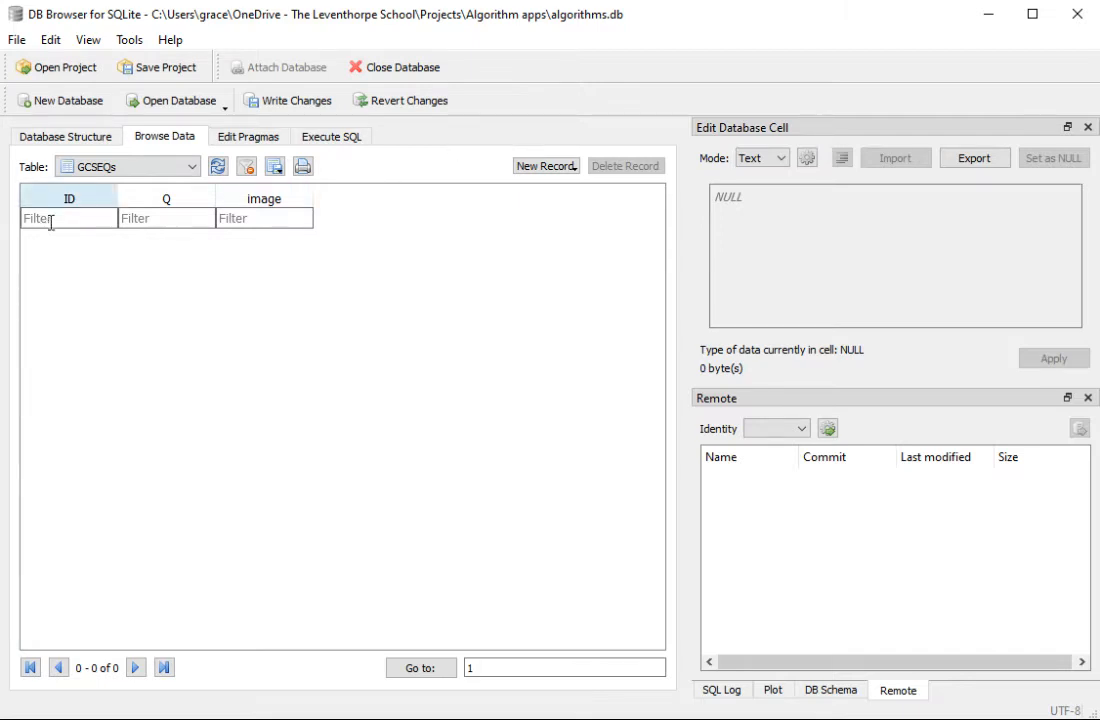
Step: Add a record to the GCSEQs table and begin its Q text with "Create an algorithm that takes two numbers and adds them together."
left_click(530, 168)
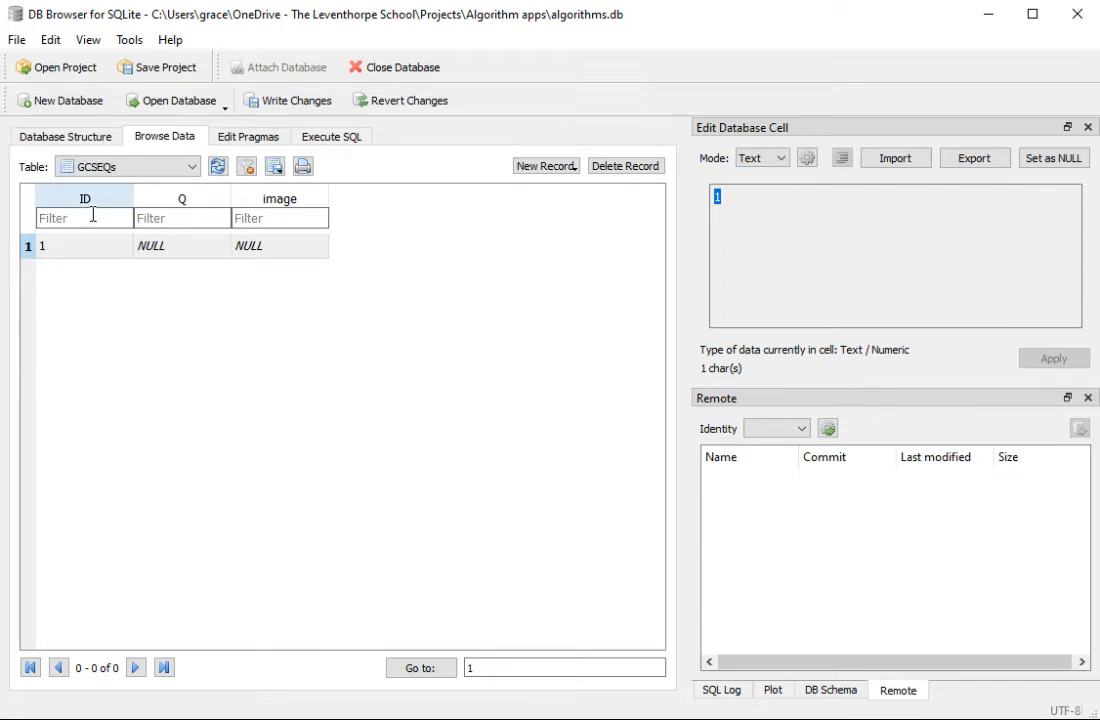
left_click(165, 250)
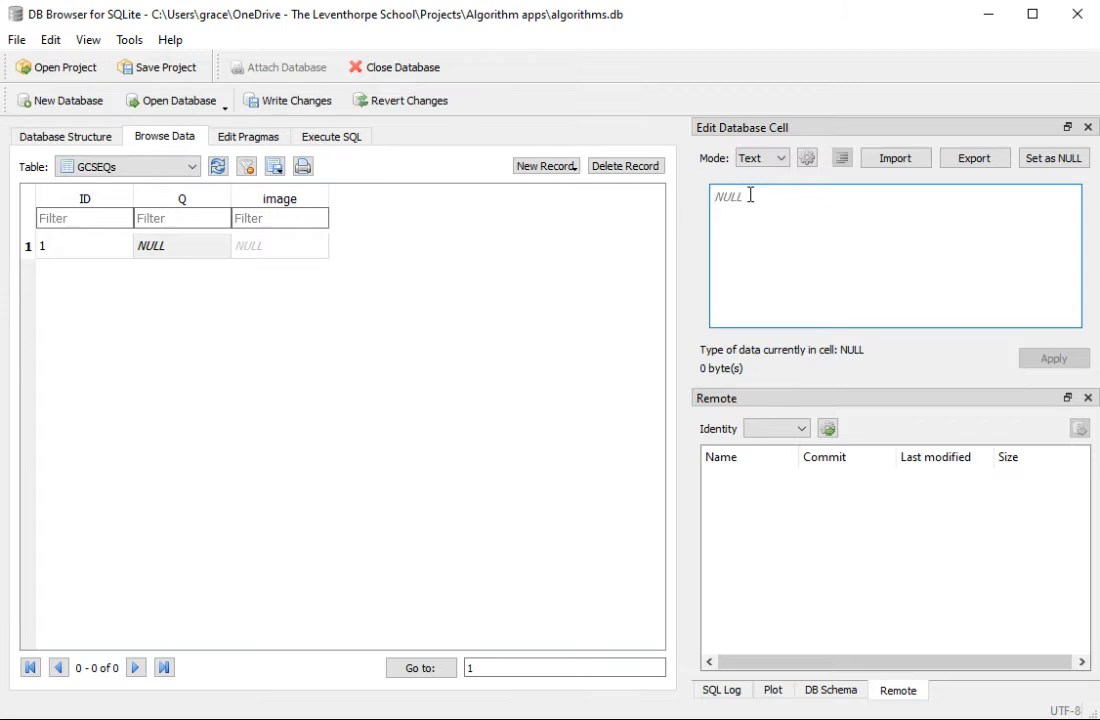
type("Crea")
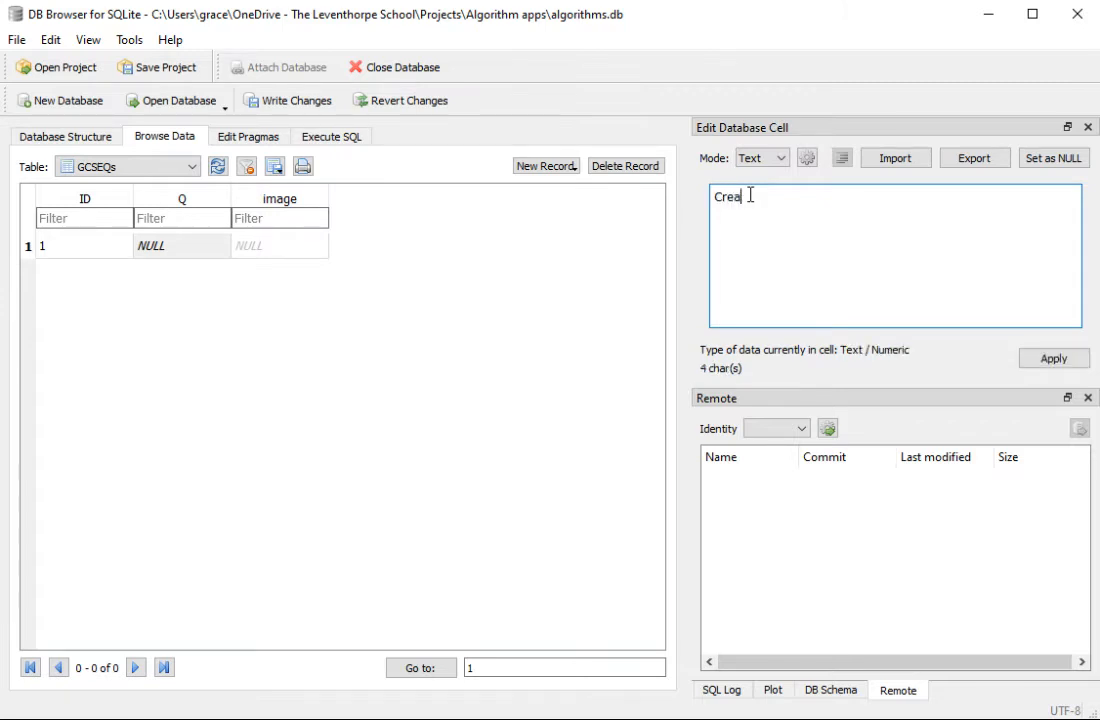
type("te an algorithm thaty")
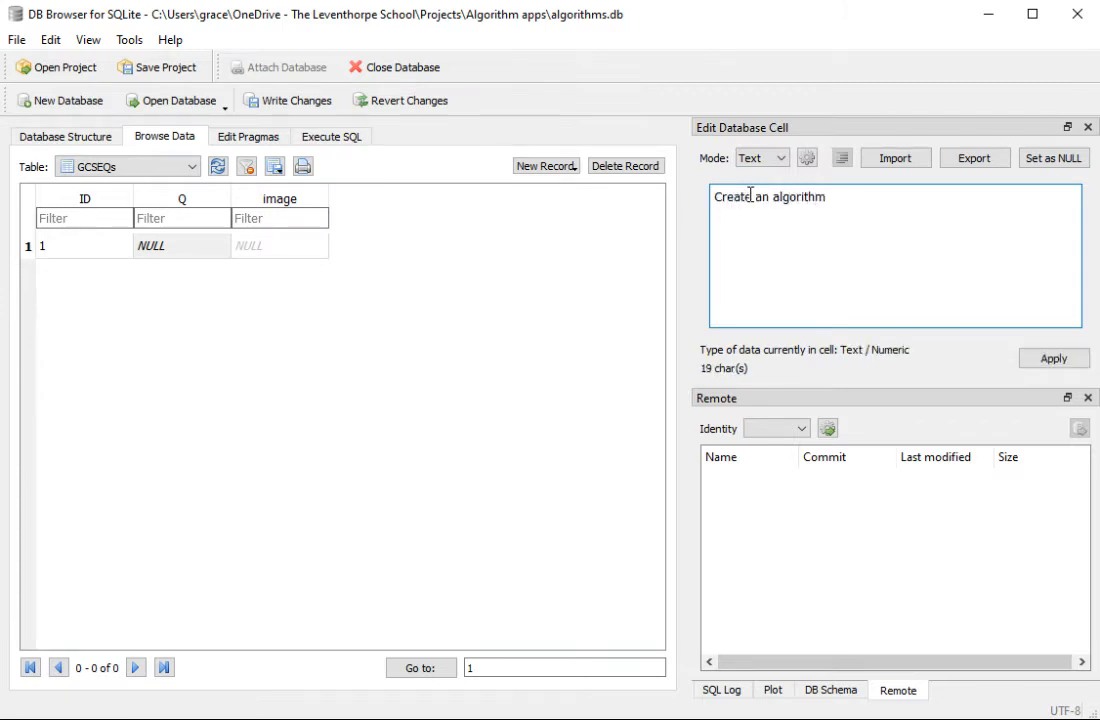
key("BackSpace")
key("BackSpace")
type("takes two numbers ")
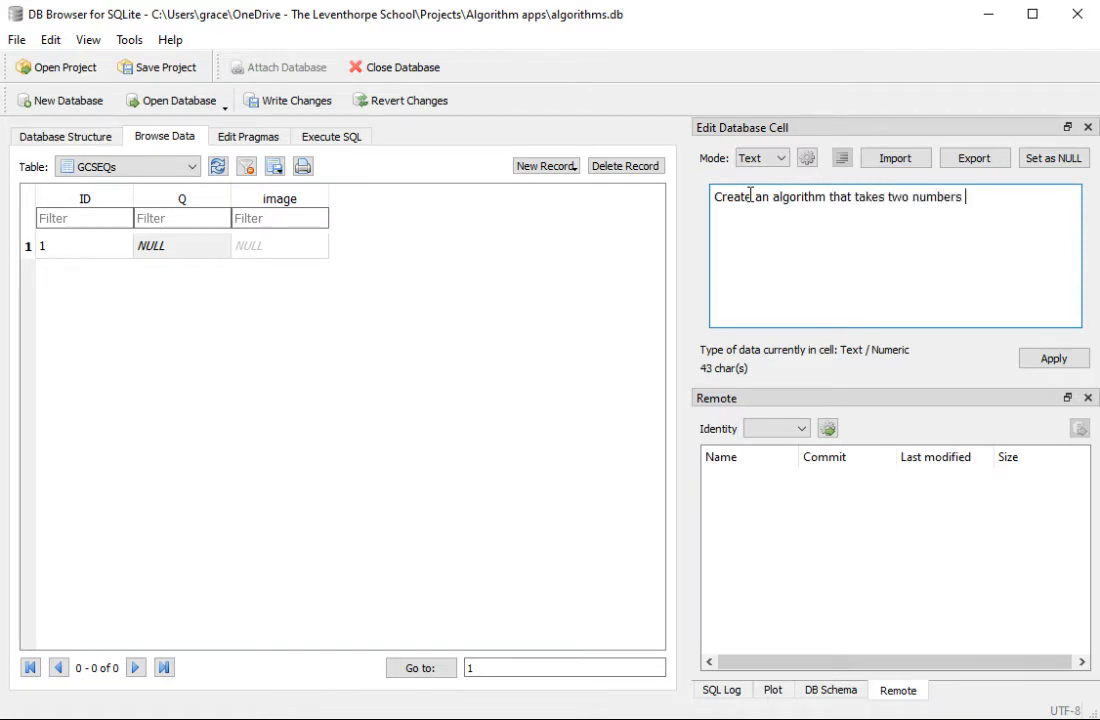
type("and adds them tog")
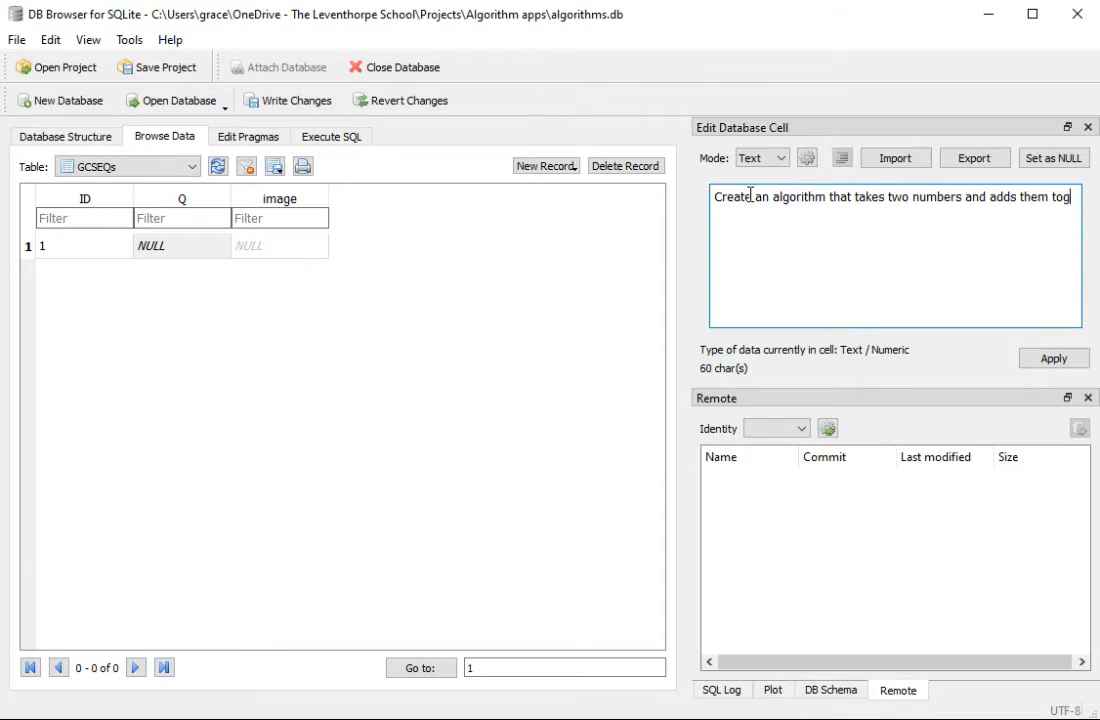
type("ether. Print")
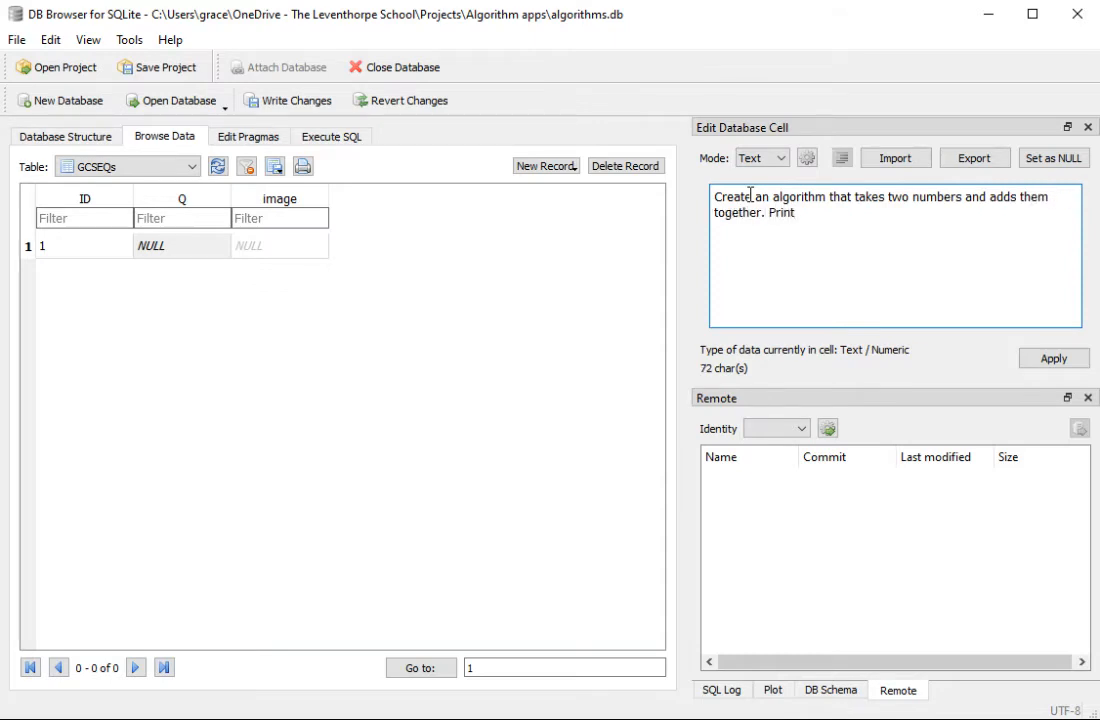
Step: Finish the first record's Q text with the sentence "Display the sum of the two numbers." and apply it
key("BackSpace")
key("BackSpace")
key("BackSpace")
key("BackSpace")
key("BackSpace")
type("Display the output")
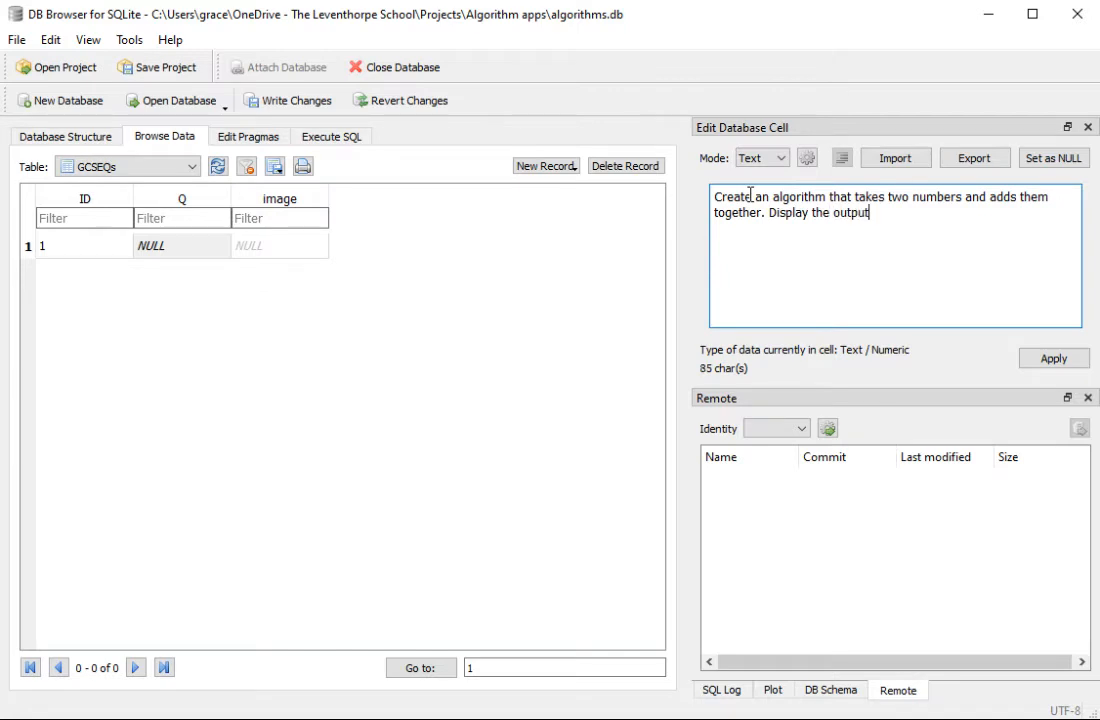
key("BackSpace")
key("BackSpace")
key("BackSpace")
key("BackSpace")
key("BackSpace")
key("BackSpace")
type("sum of the two su")
key("BackSpace")
key("BackSpace")
type("numbers.")
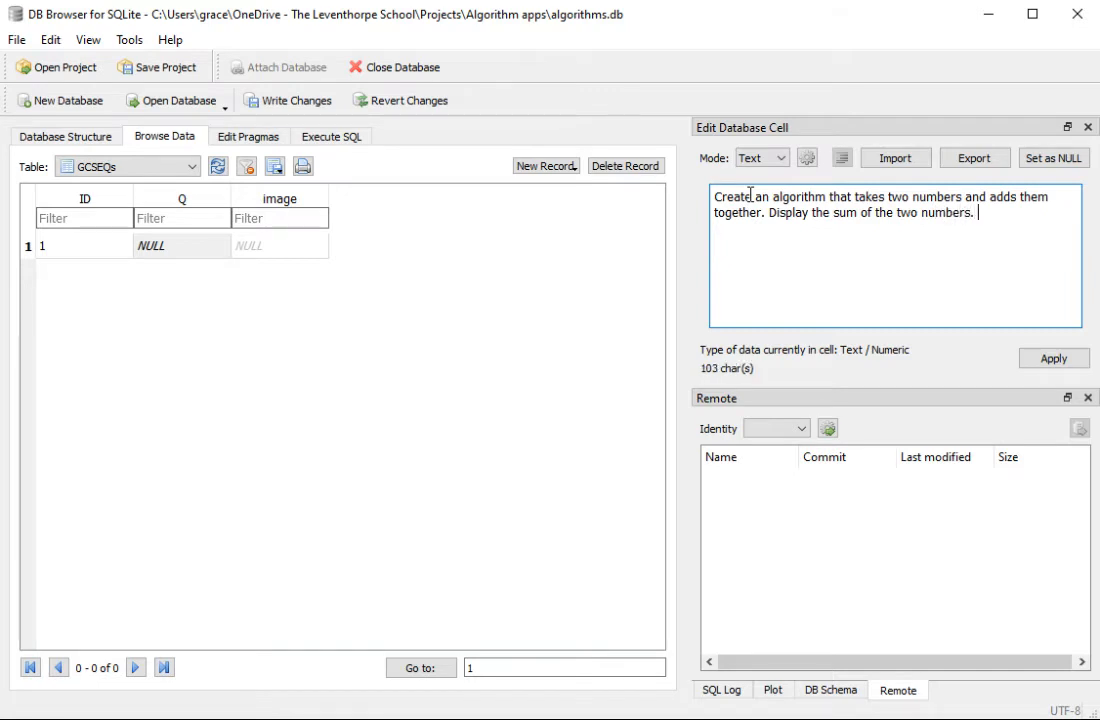
left_click(1054, 358)
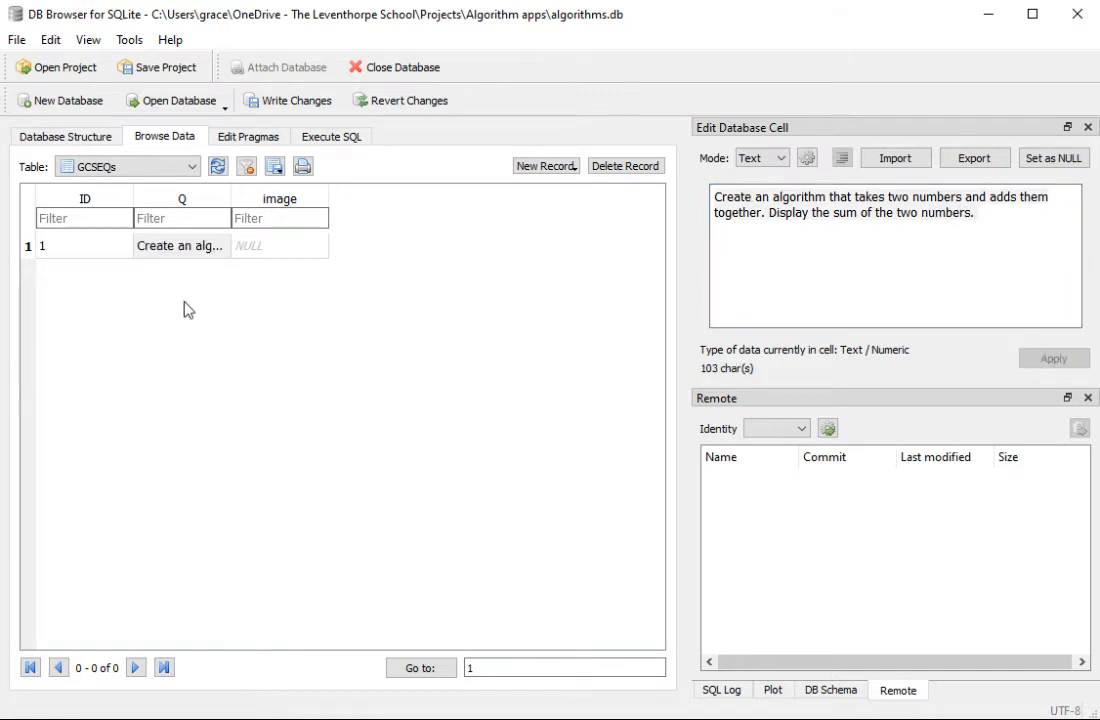
Step: Set the first record's image value to GCSE1.png and add a second record to the table
left_click(274, 247)
left_click(802, 215)
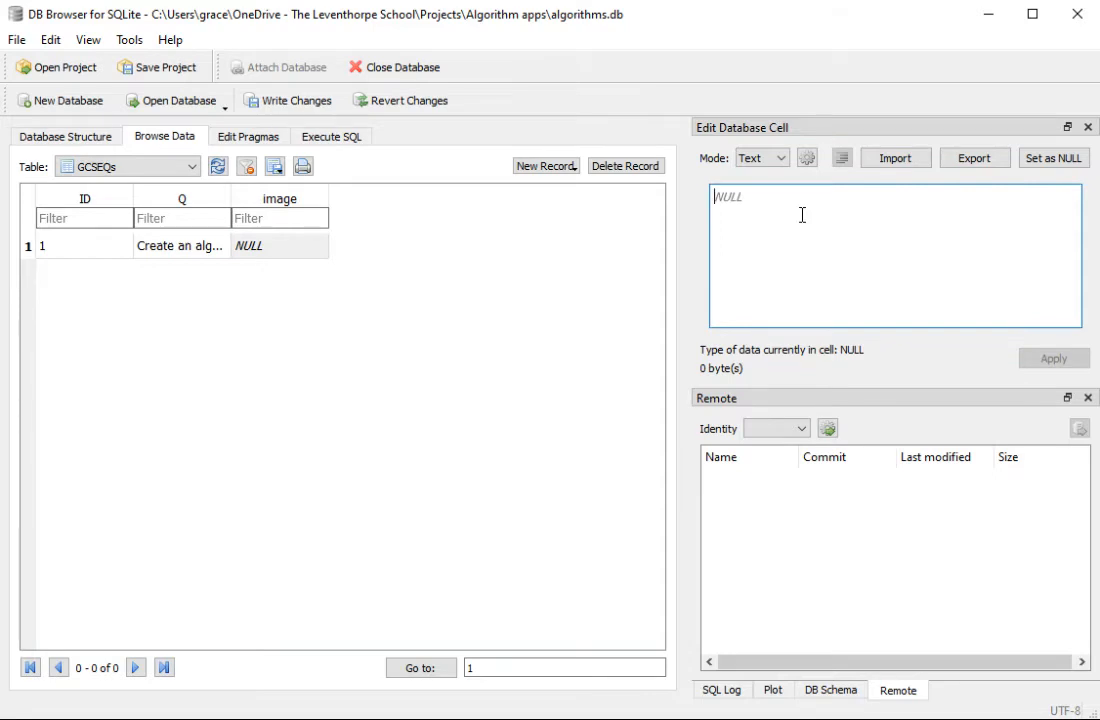
type("GCSE!")
type(".")
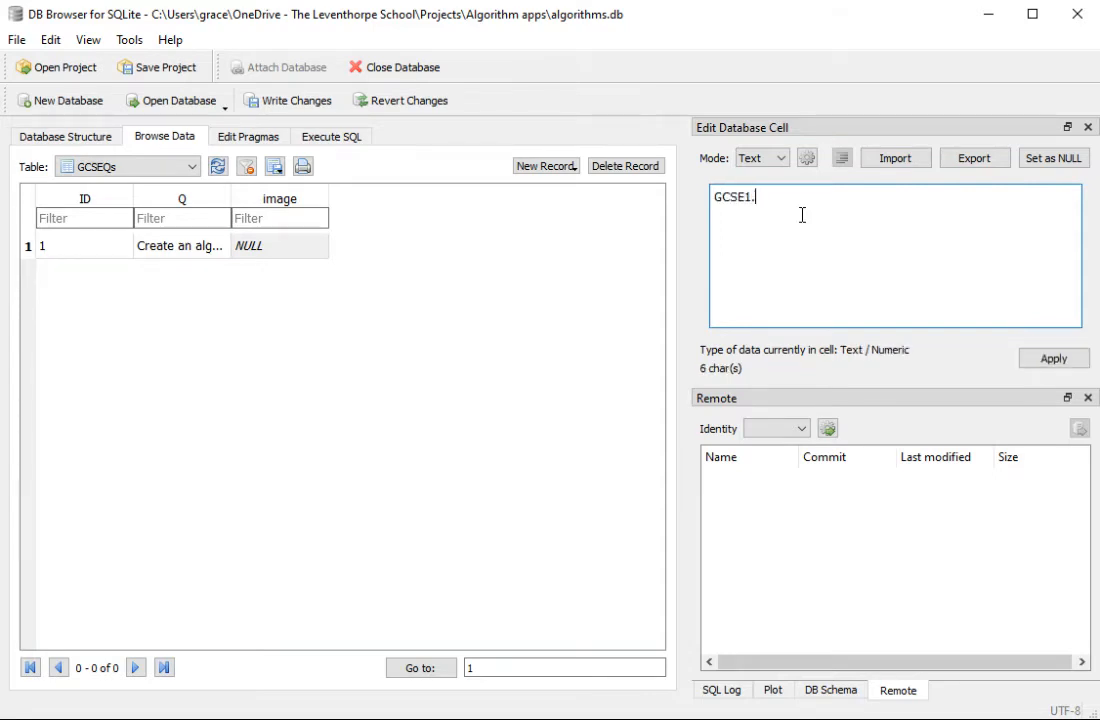
type("png")
key("BackSpace")
key("BackSpace")
key("BackSpace")
type("log")
left_click(1040, 362)
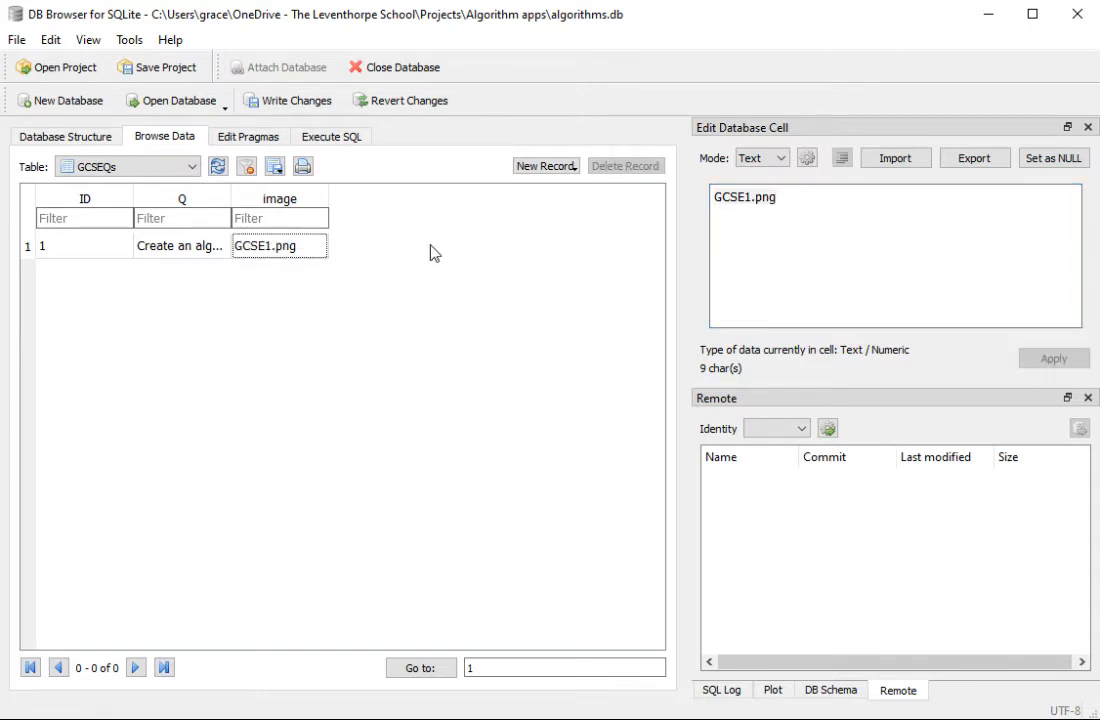
left_click(545, 166)
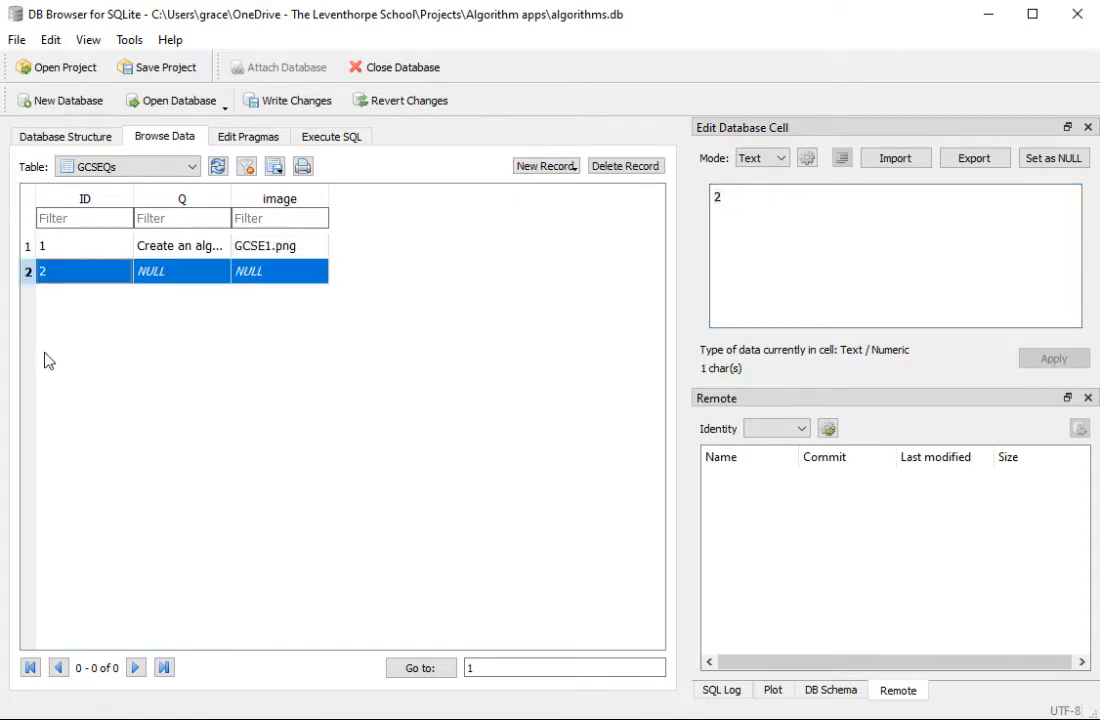
left_click(157, 272)
left_click(818, 198)
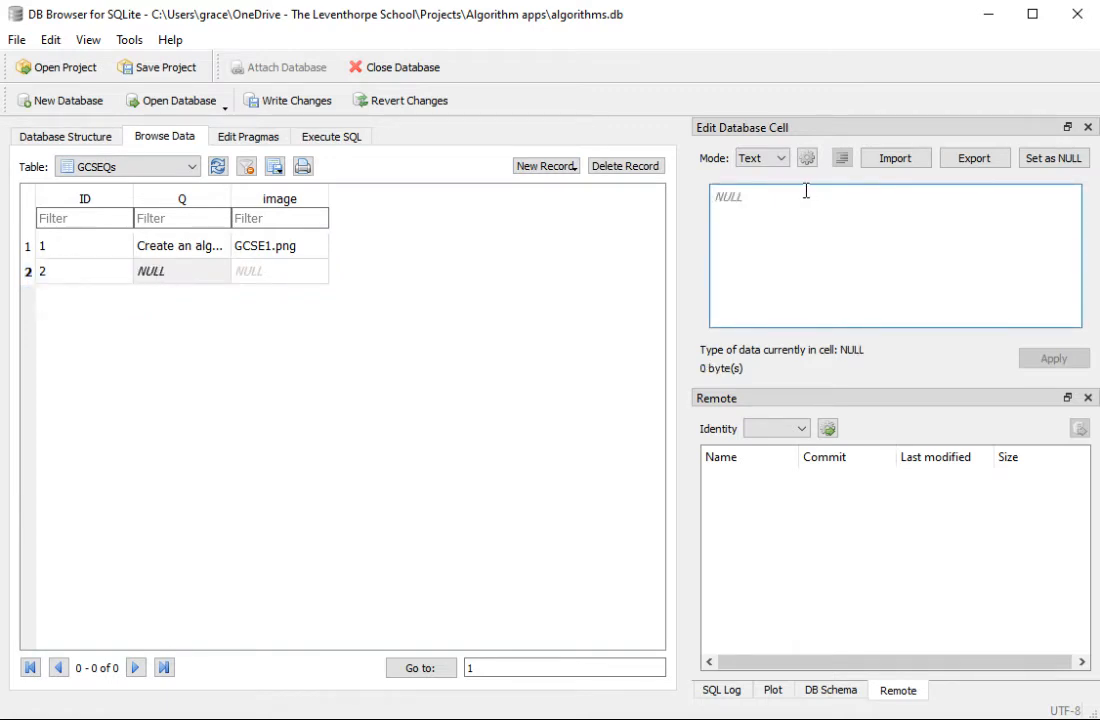
type("insetst")
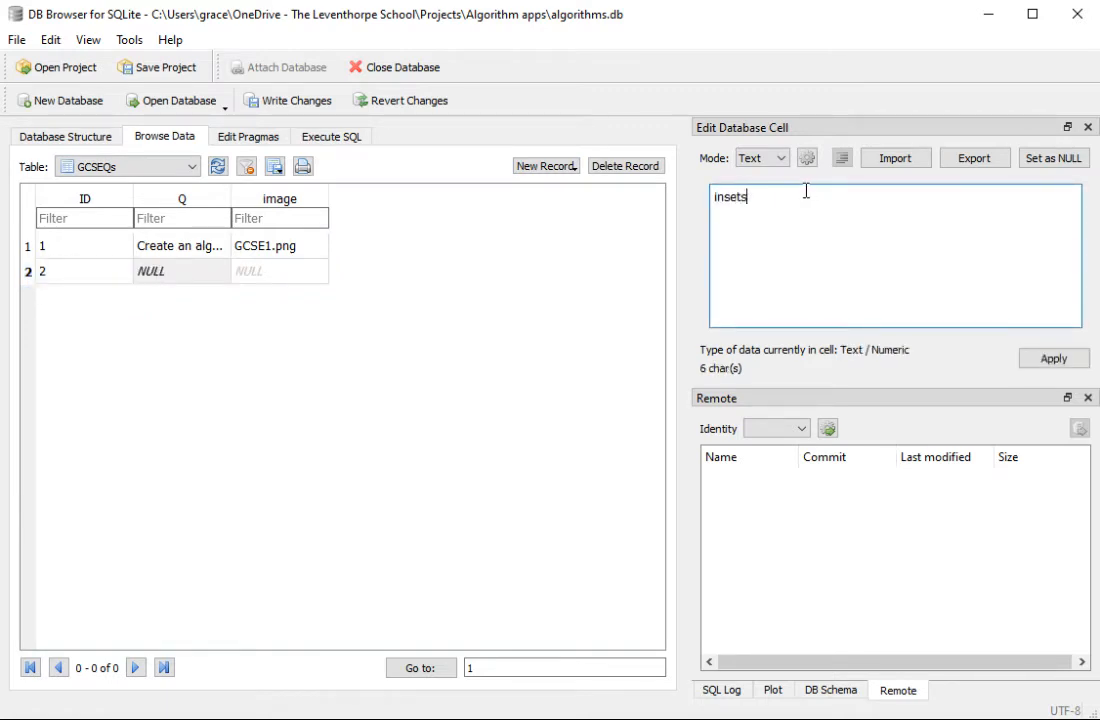
key("BackSpace")
key("BackSpace")
key("BackSpace")
type("trt quiestion here")
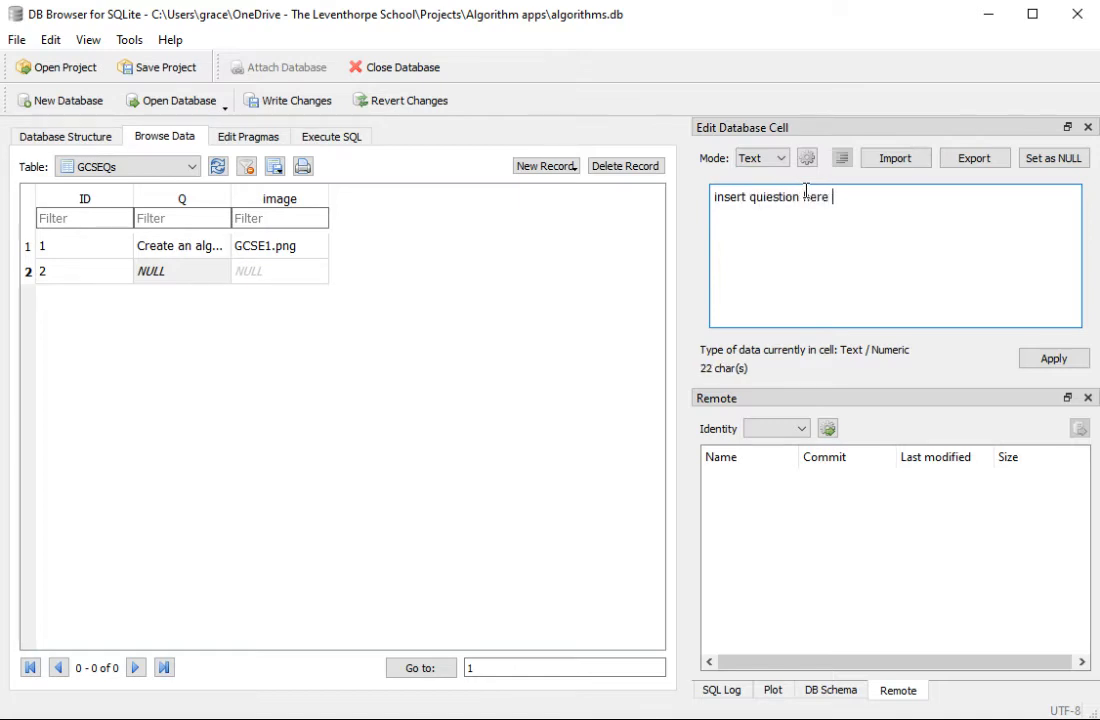
left_click(252, 272)
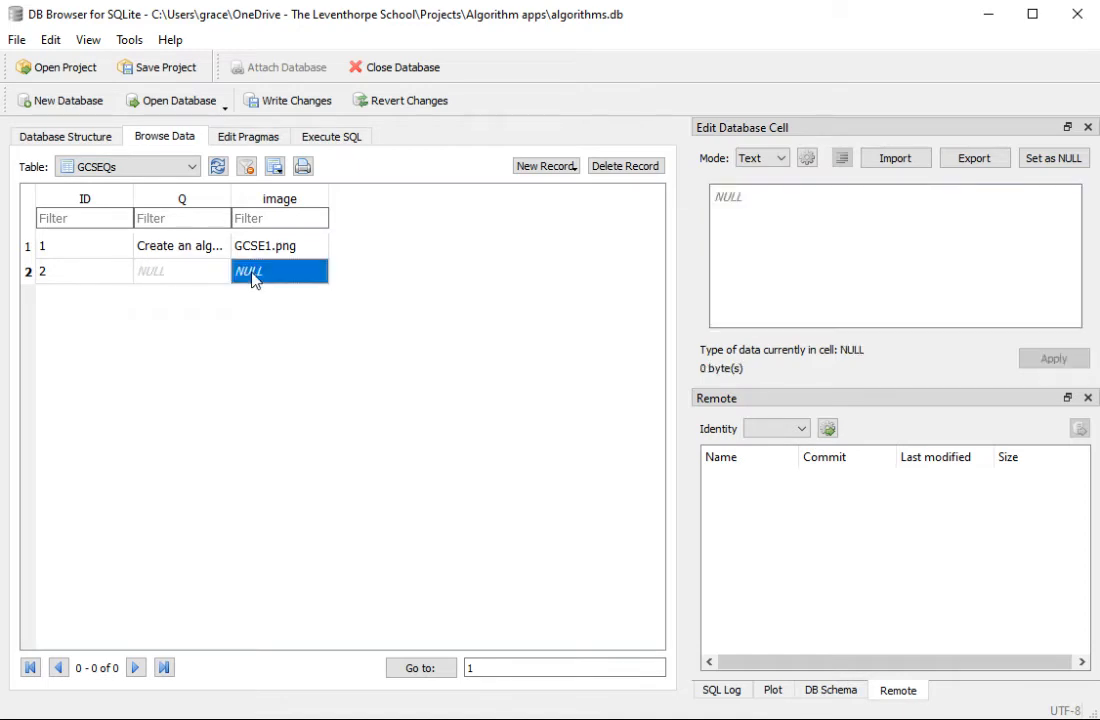
Step: Enter "inset q here" as the second record's Q value and apply it
left_click(170, 271)
left_click(757, 207)
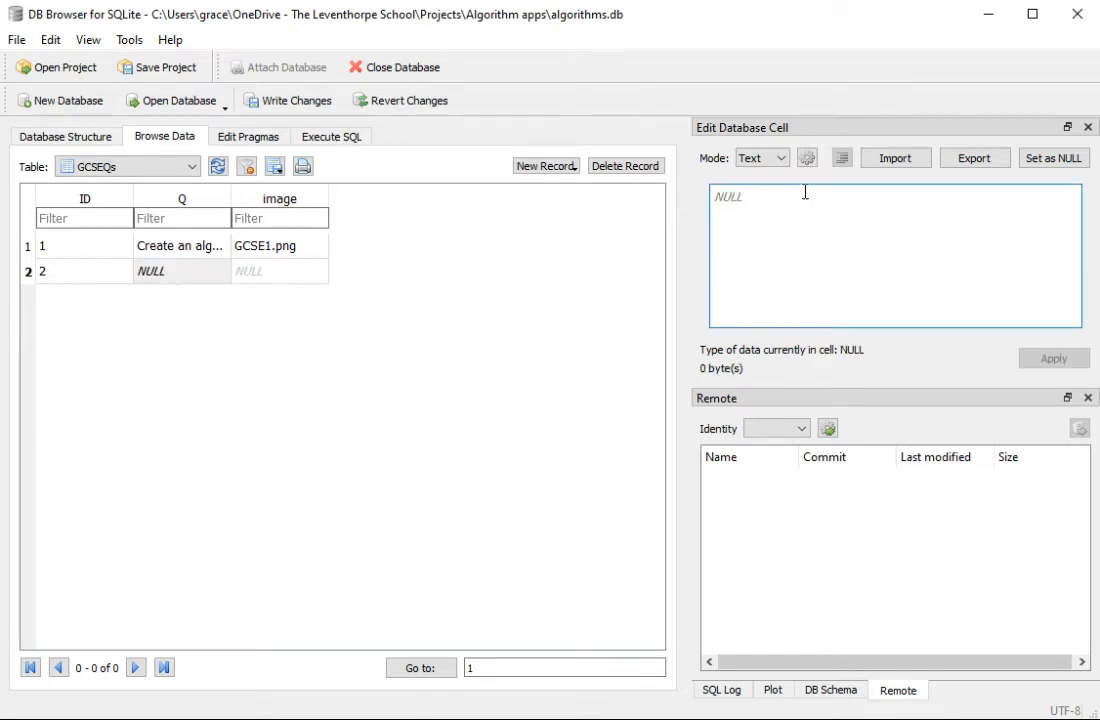
type("inset ")
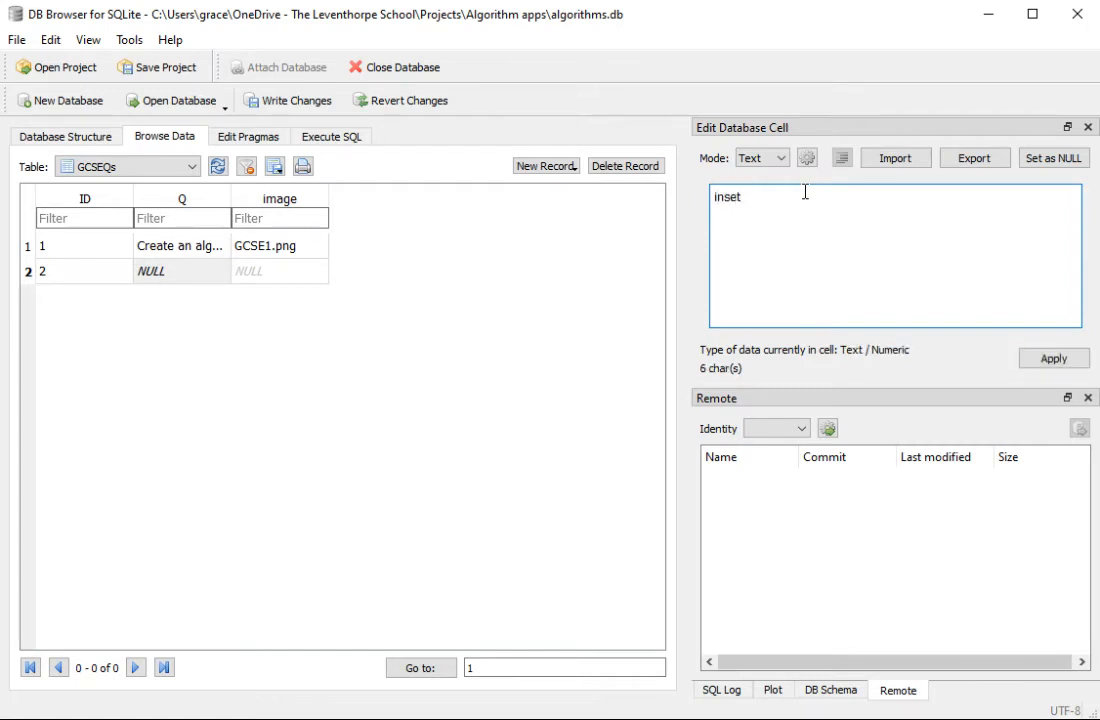
type("q here")
left_click(1056, 363)
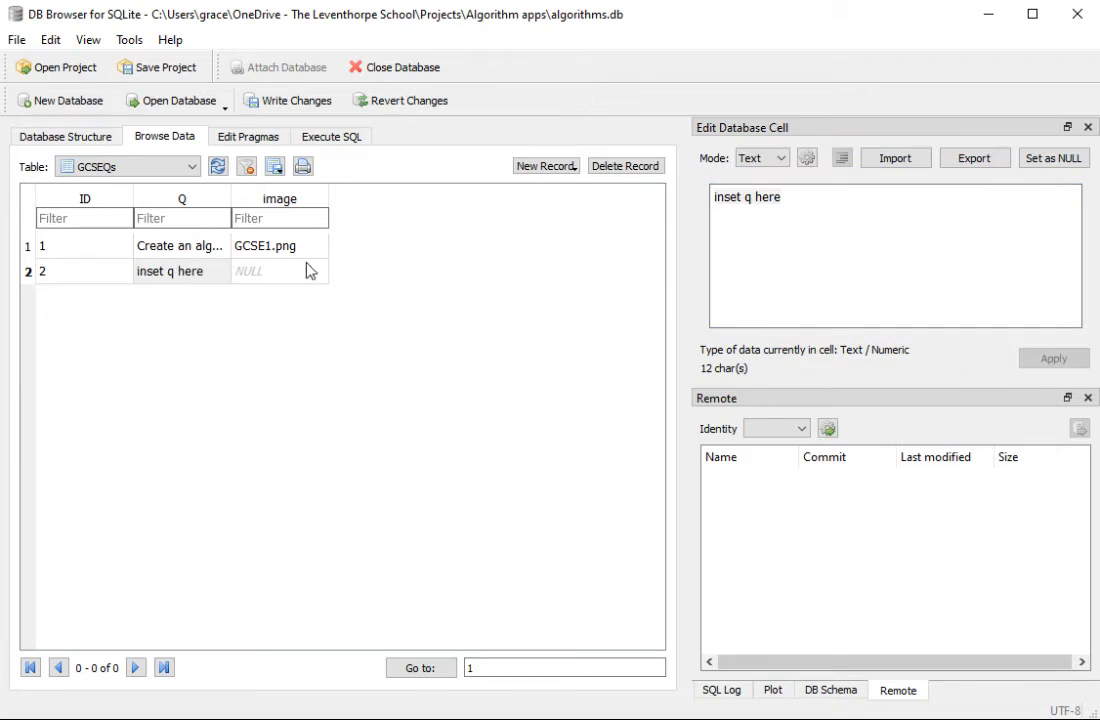
Step: Set the second record's image value to GCSE2.png and write the changes to the database
left_click(297, 272)
type("GC")
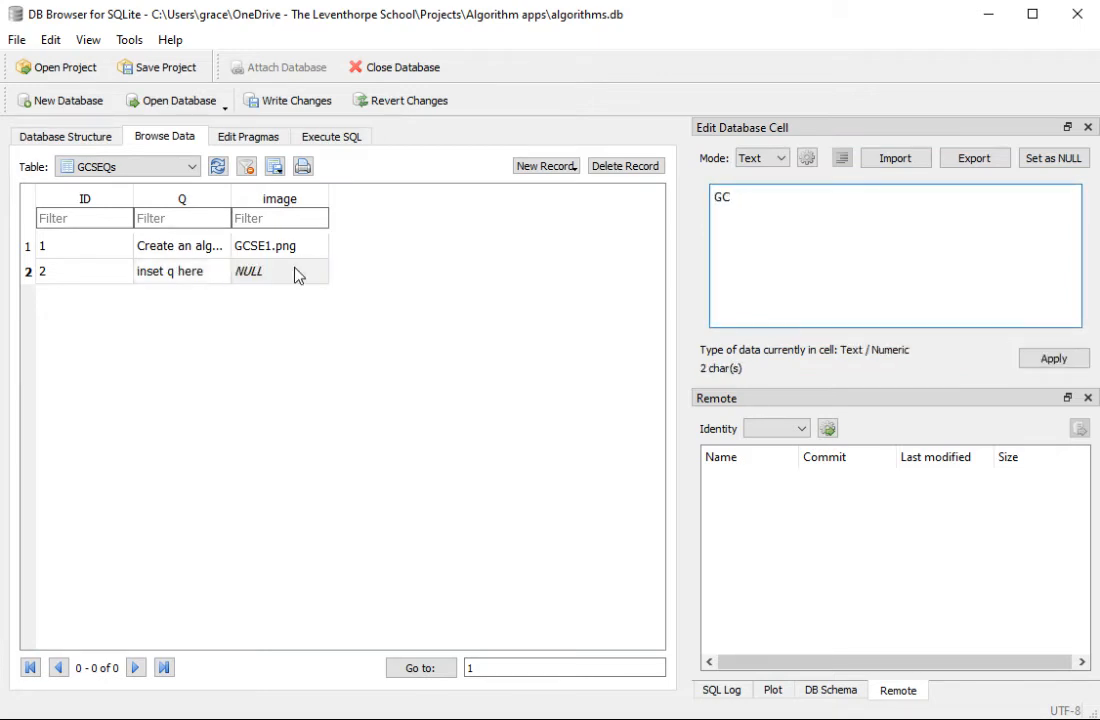
type("SE2.png")
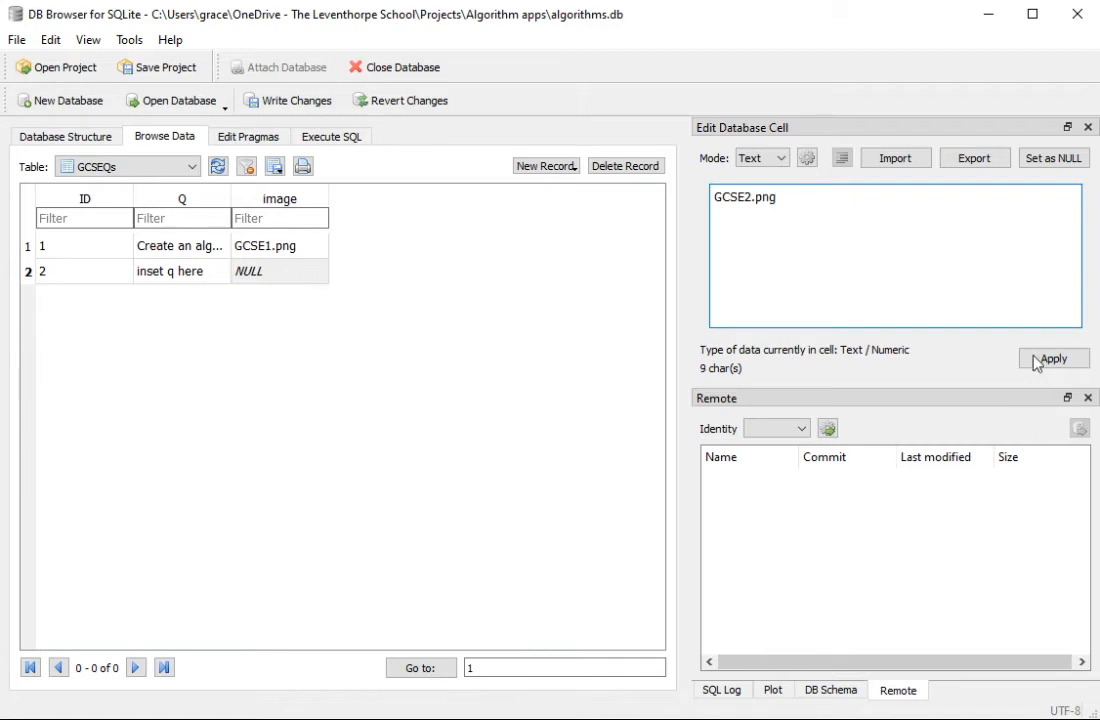
left_click(1057, 362)
left_click(373, 282)
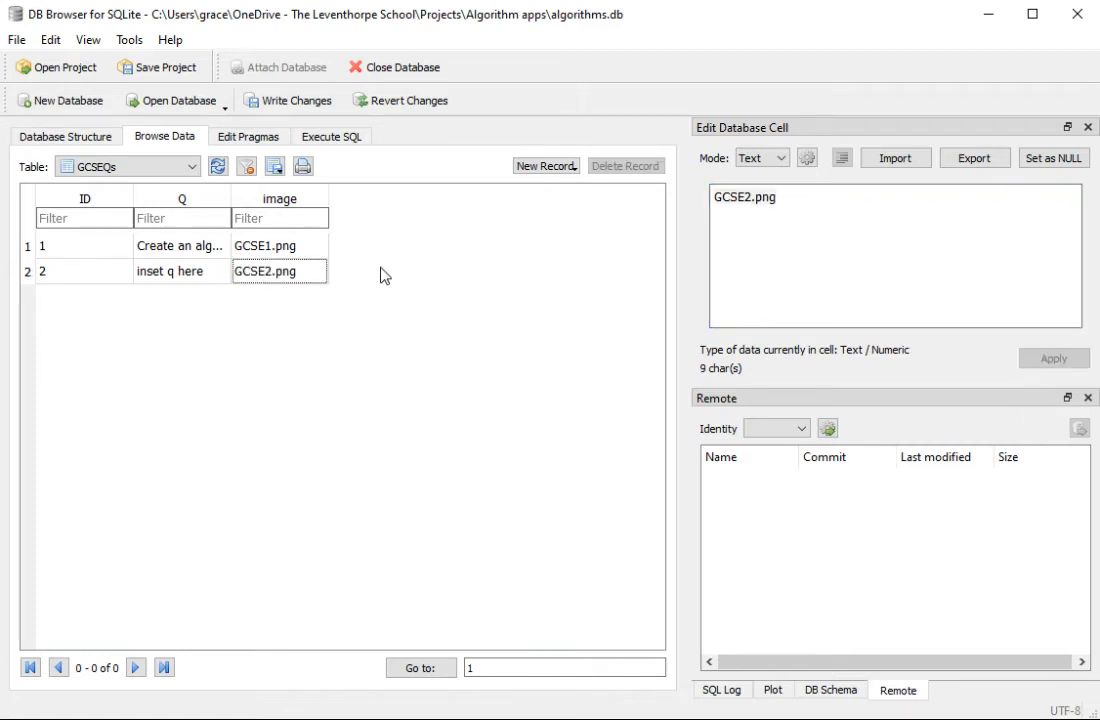
left_click(280, 110)
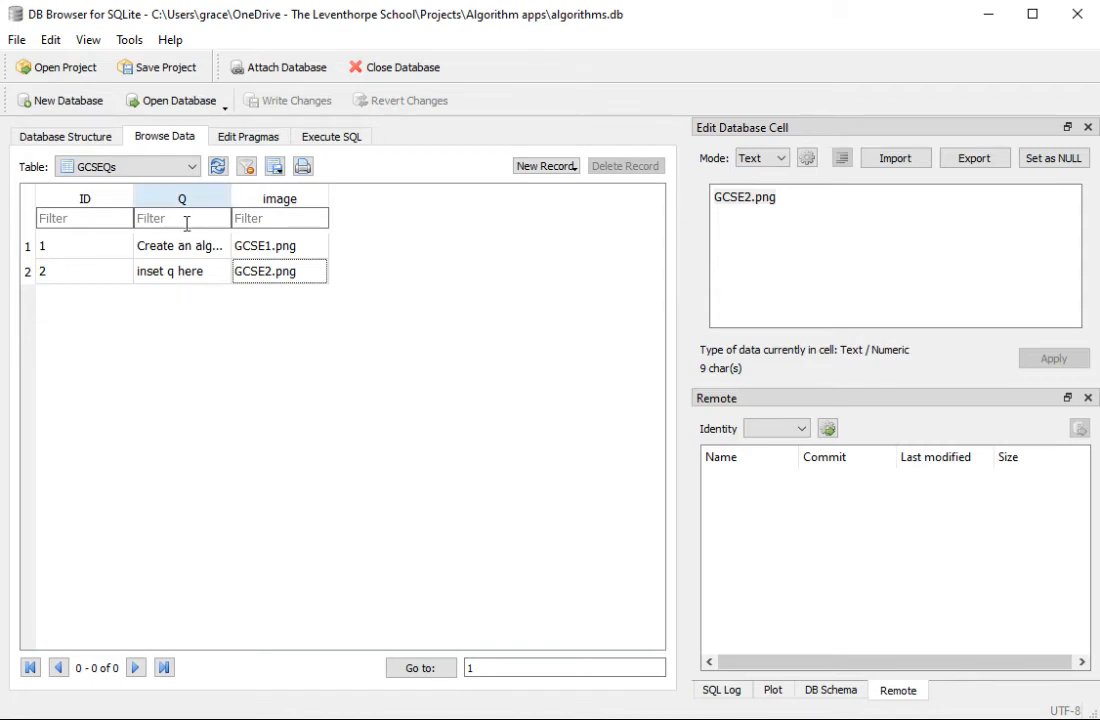
left_click(190, 170)
left_click(190, 183)
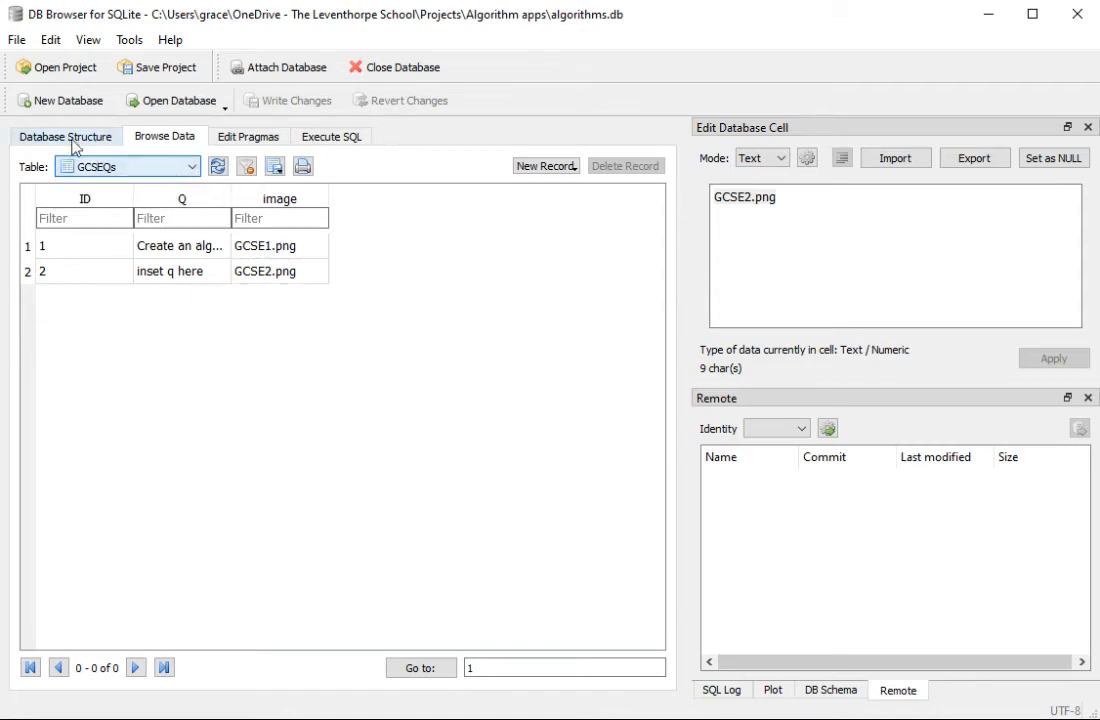
left_click(47, 100)
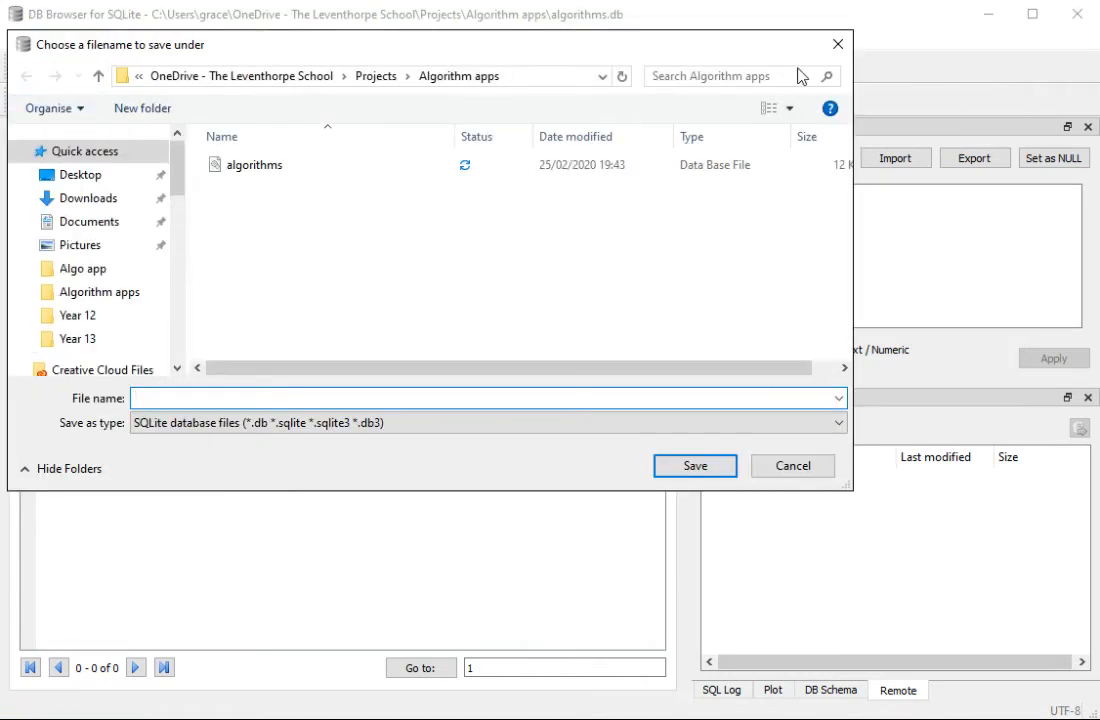
left_click(838, 44)
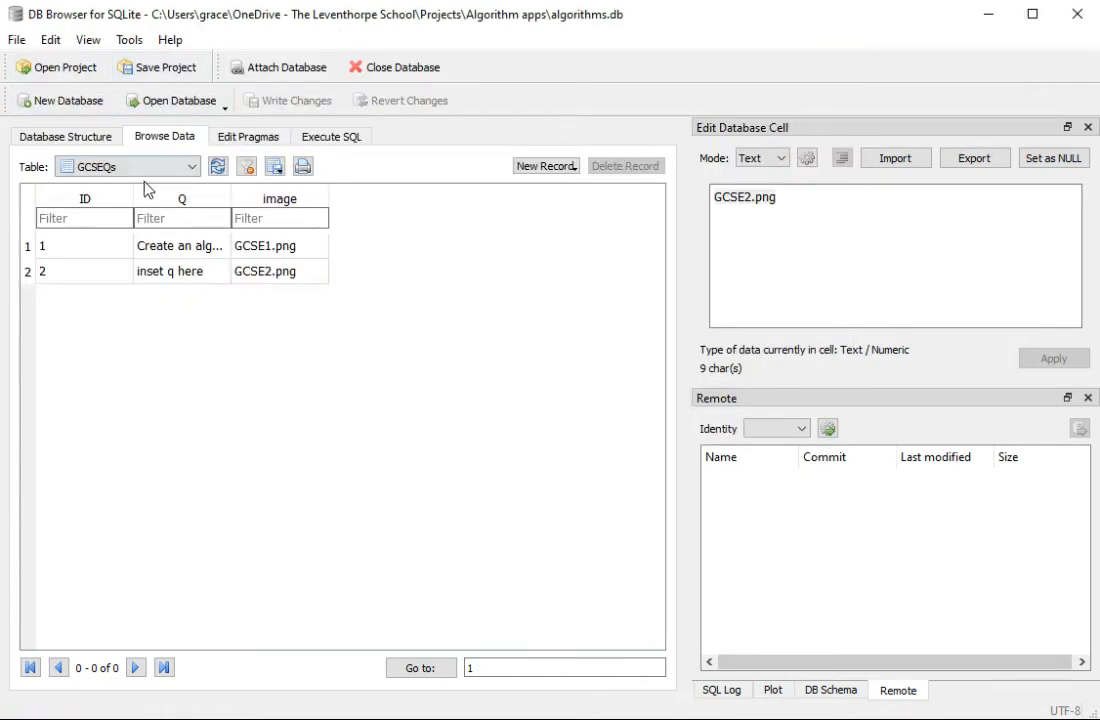
Step: Start a new table definition in the algorithms database and name the table ALEVELQ
left_click(66, 140)
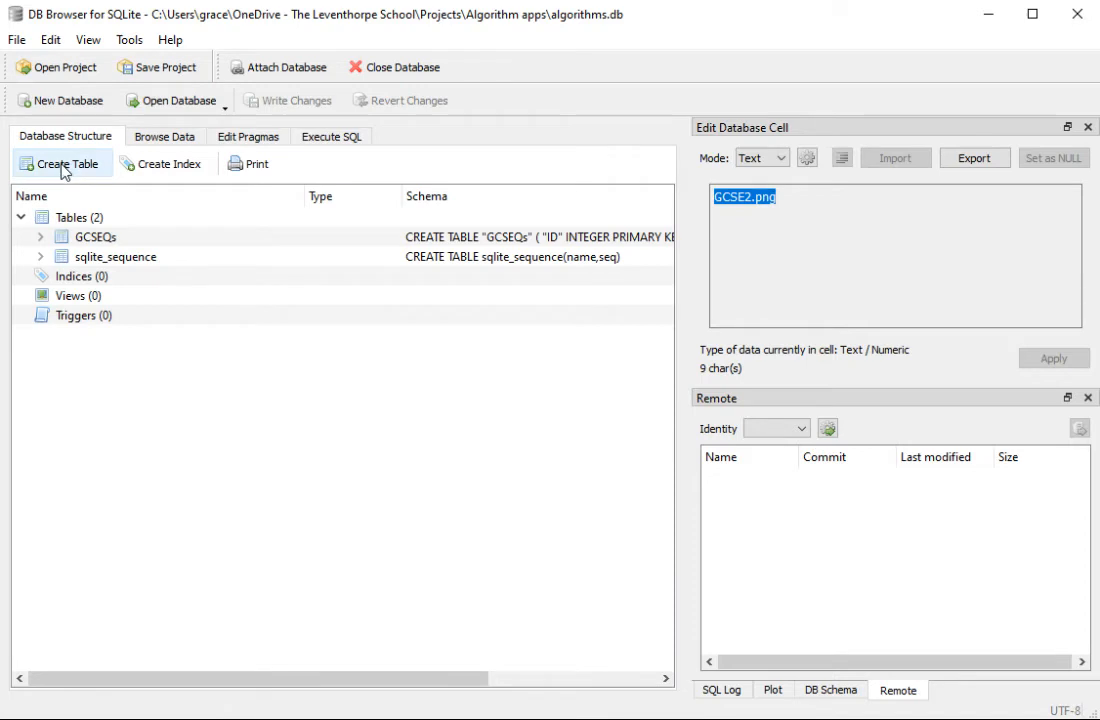
left_click(64, 168)
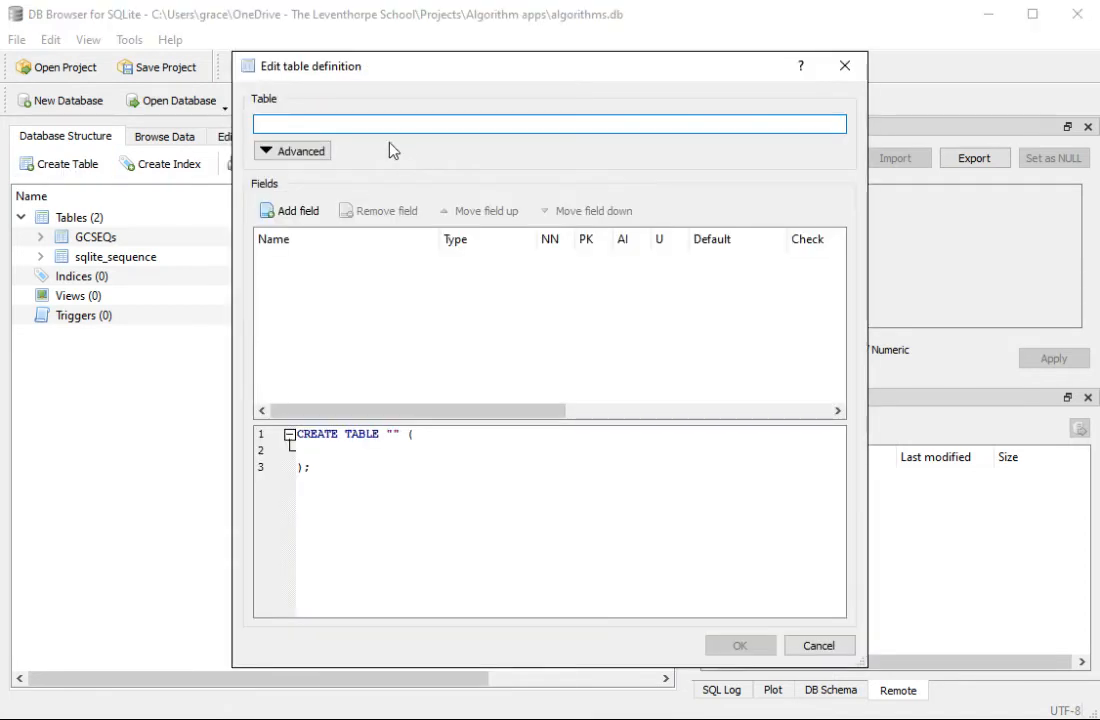
type("ALEVELQ")
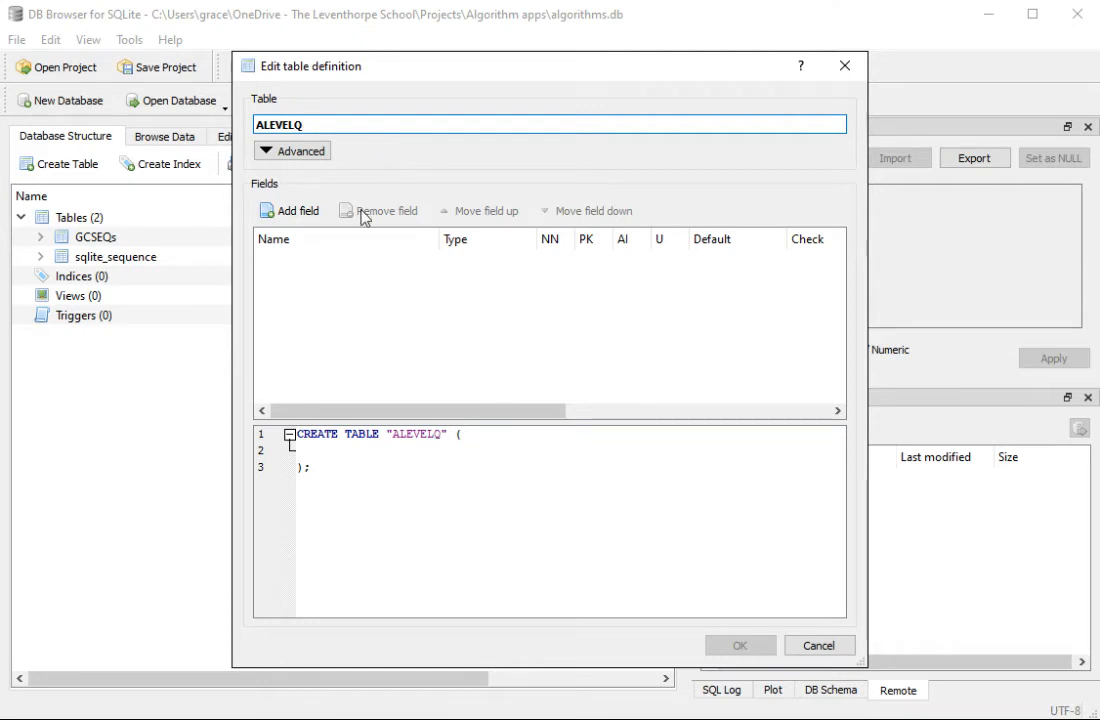
Step: Add an INTEGER field named ID to the ALEVELQ table and make it an auto-incrementing primary key
left_click(293, 211)
type("ID")
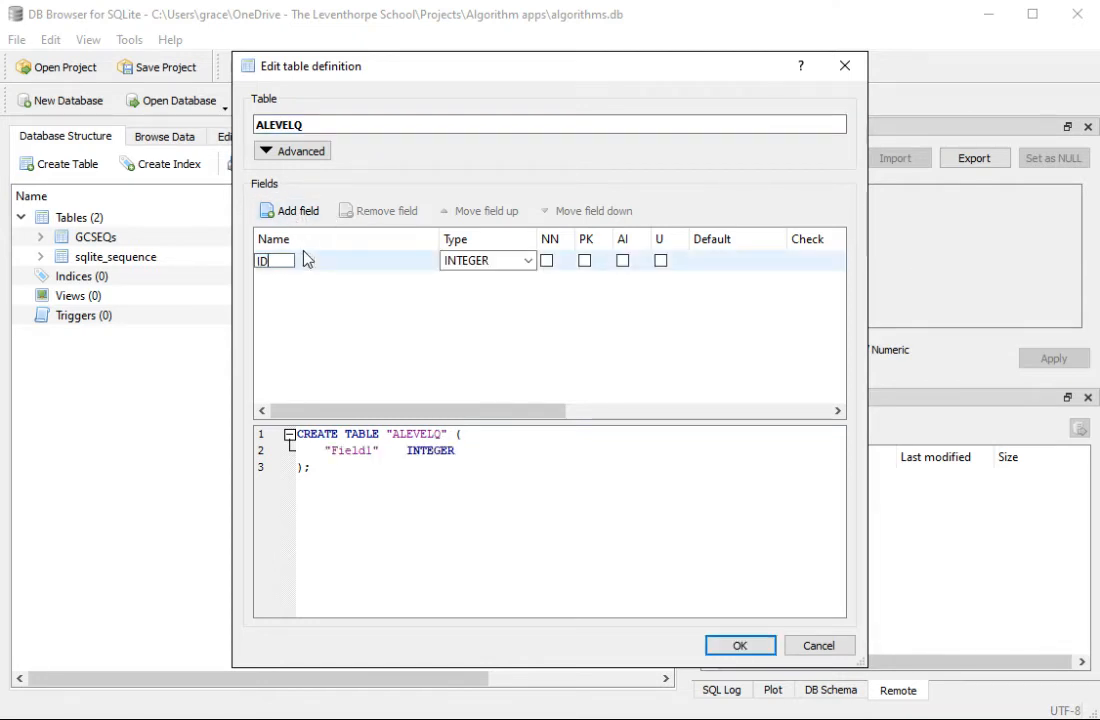
left_click(526, 262)
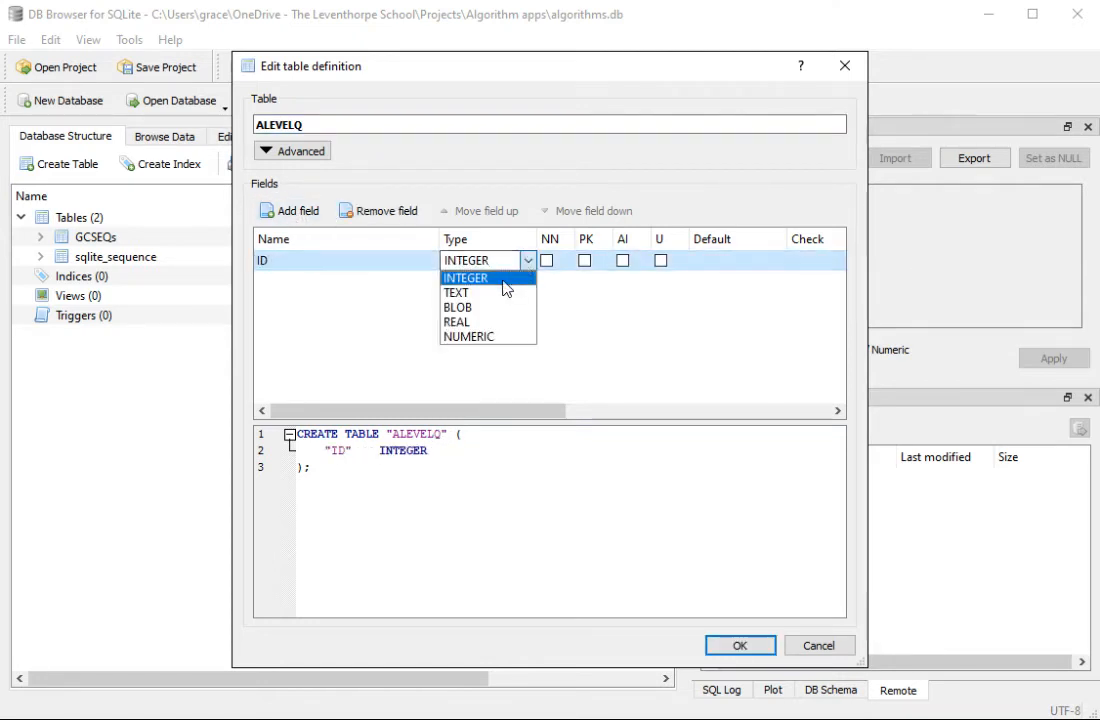
left_click(505, 279)
left_click(585, 262)
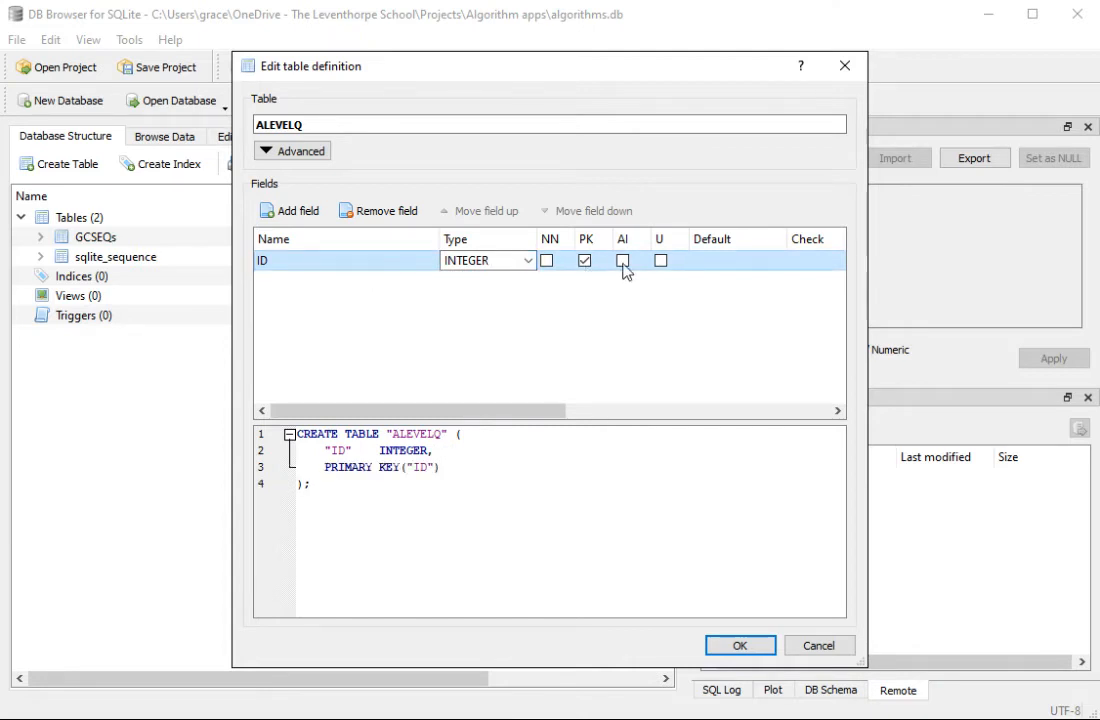
left_click(622, 261)
Step: Add a field named Q with type TEXT to the ALEVELQ table
left_click(300, 211)
type("Q")
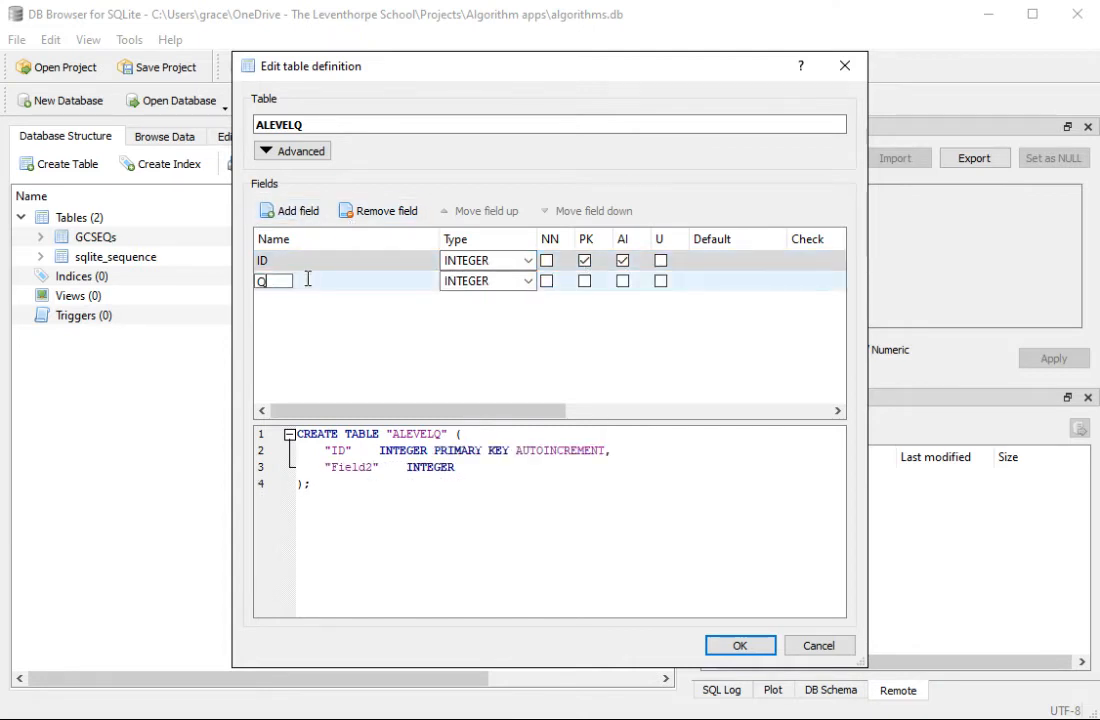
left_click(524, 284)
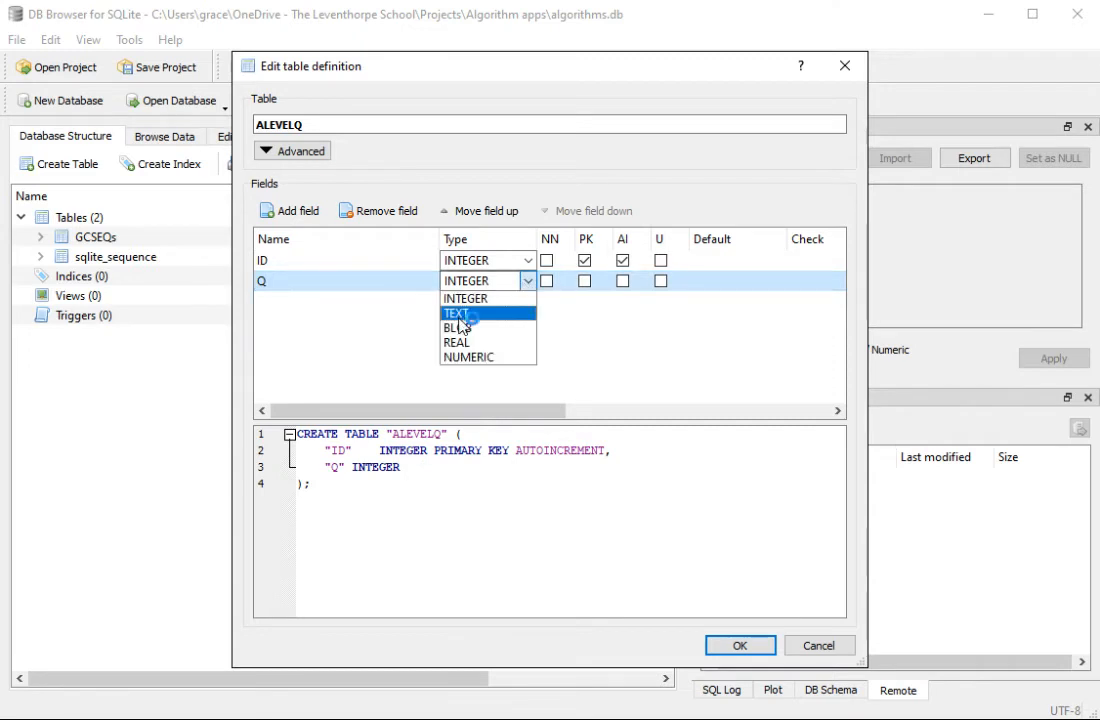
left_click(523, 311)
Step: Add a field named image with type TEXT to the ALEVELQ table
left_click(290, 211)
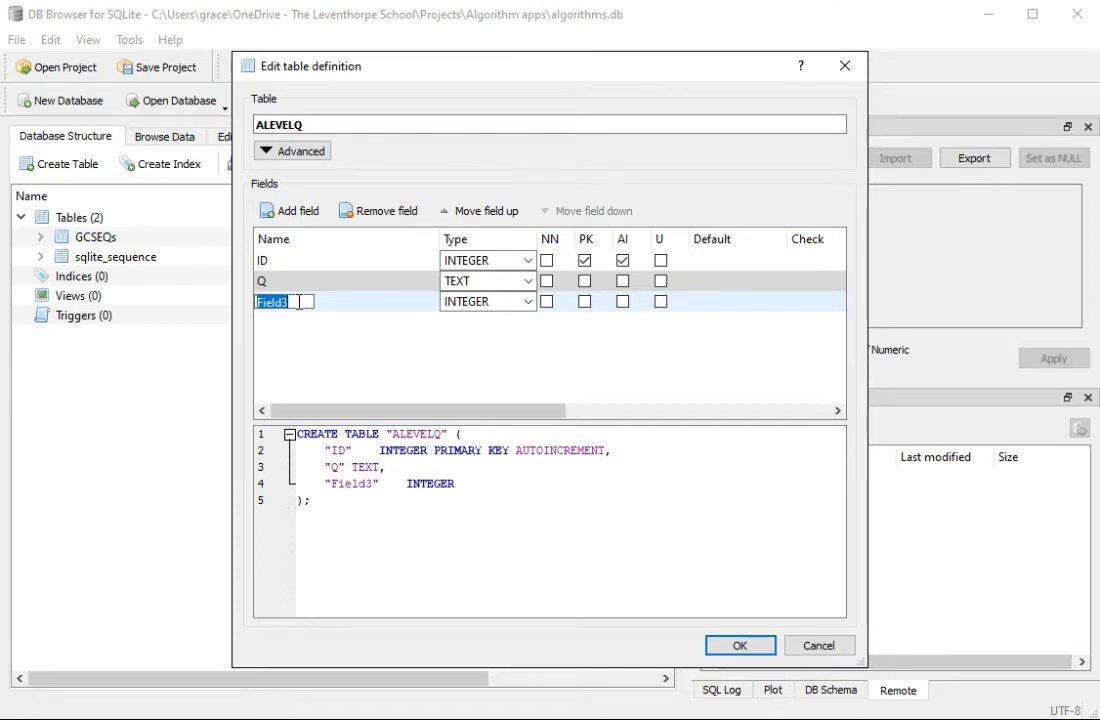
type("imaghe")
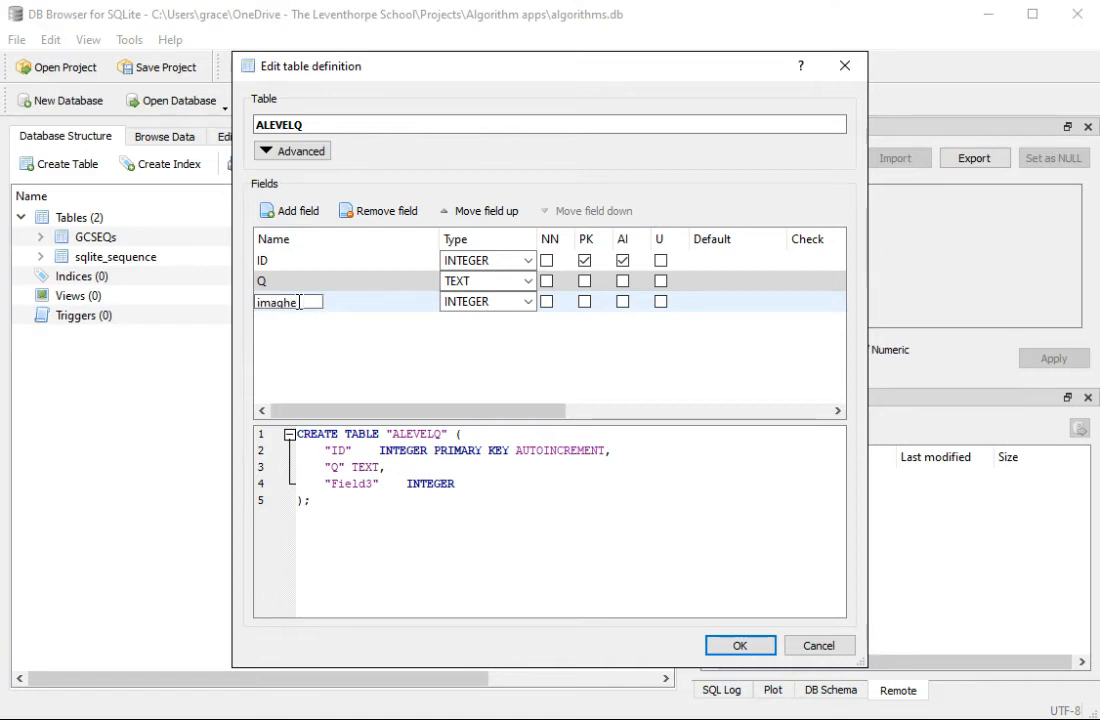
key("BackSpace")
key("BackSpace")
type("e")
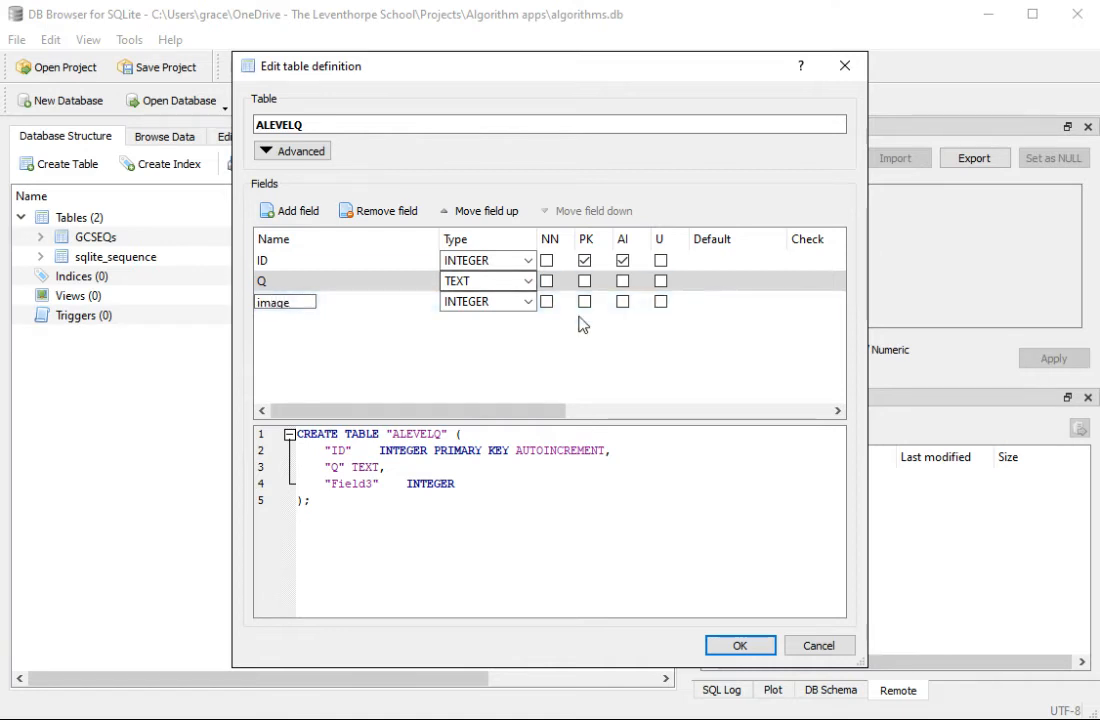
left_click(521, 304)
left_click(466, 327)
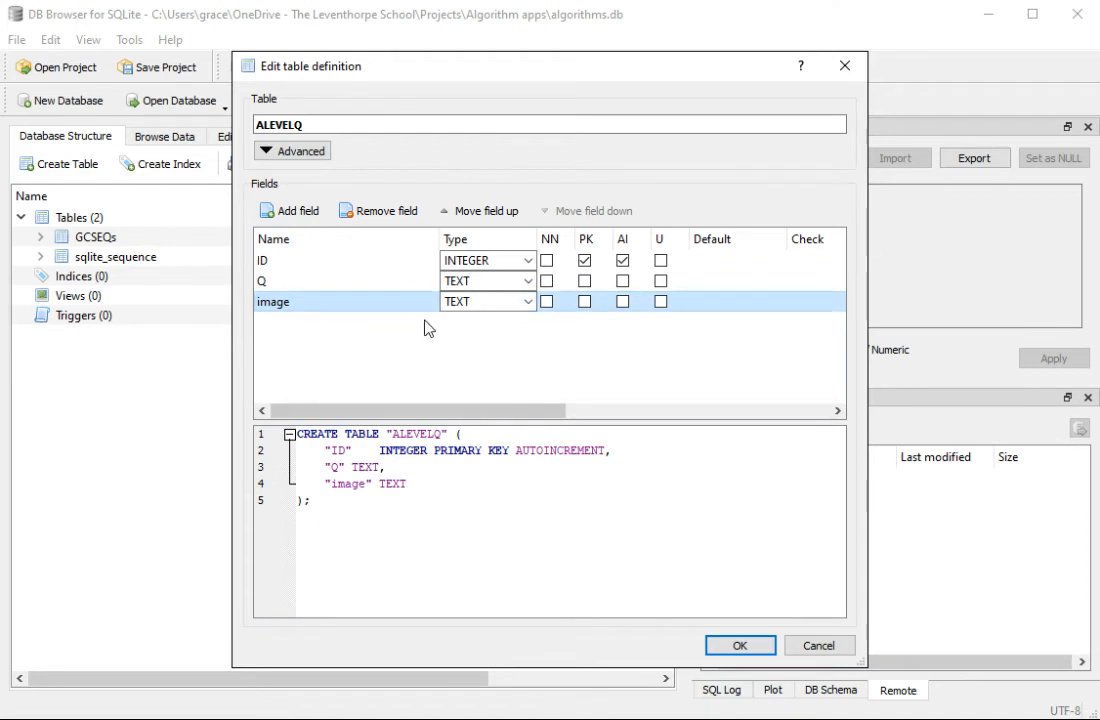
Step: Add an INTEGER field named mark to the ALEVELQ table and create the table
left_click(290, 211)
type("m")
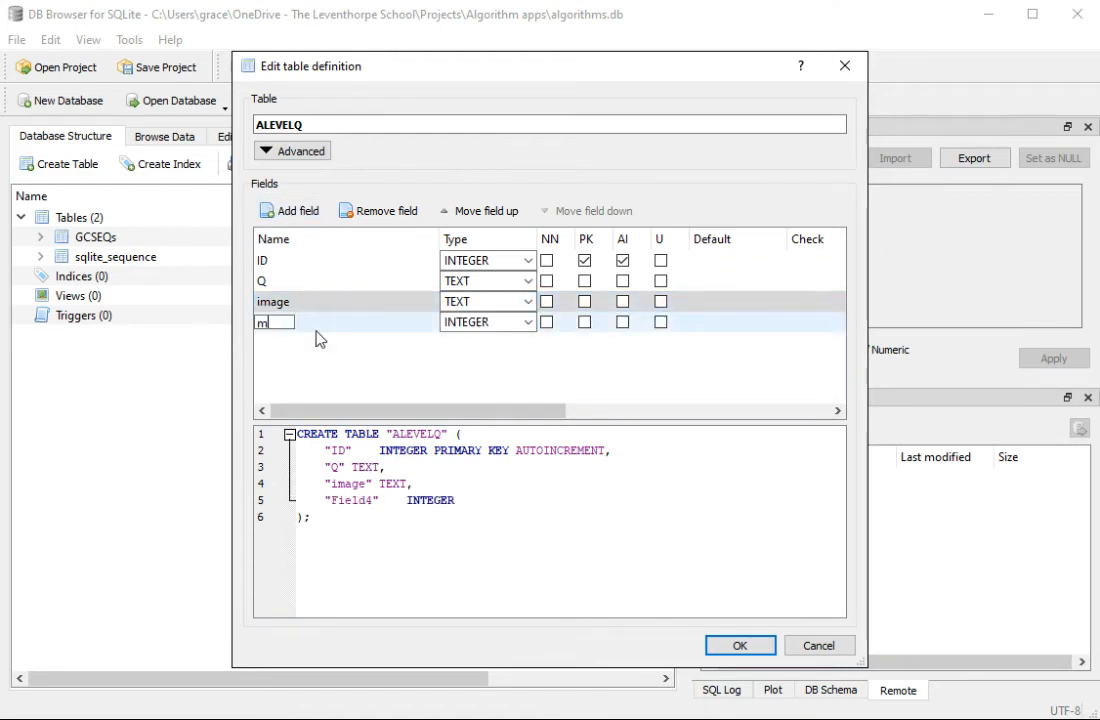
type("ark")
left_click(527, 322)
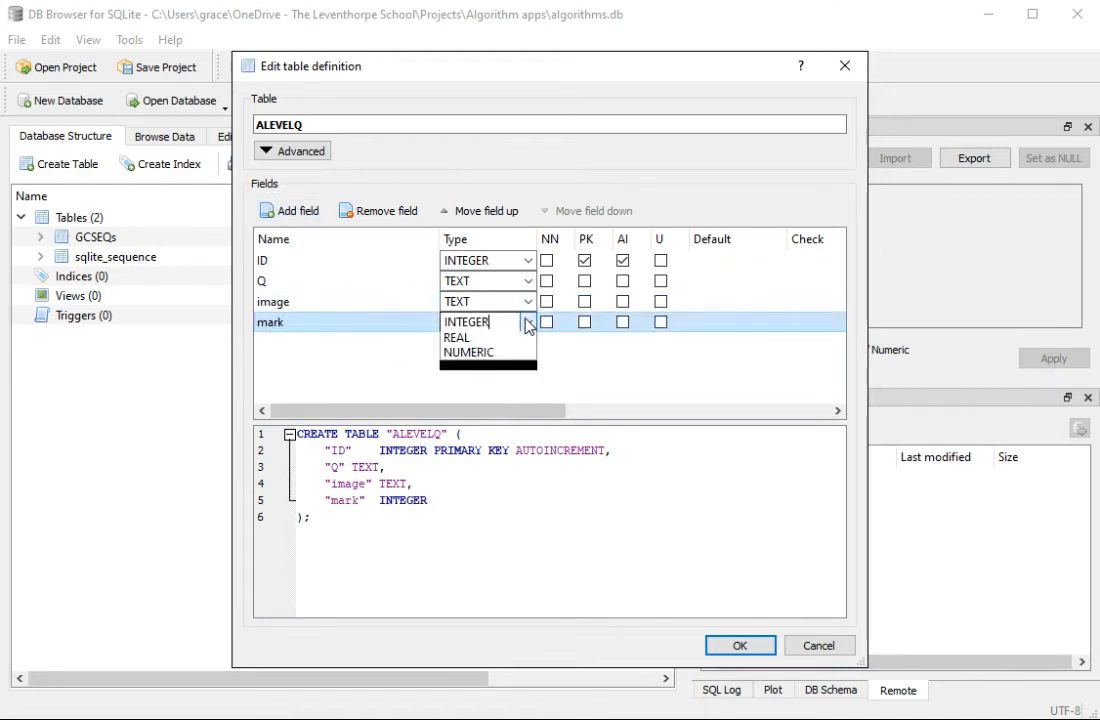
left_click(491, 344)
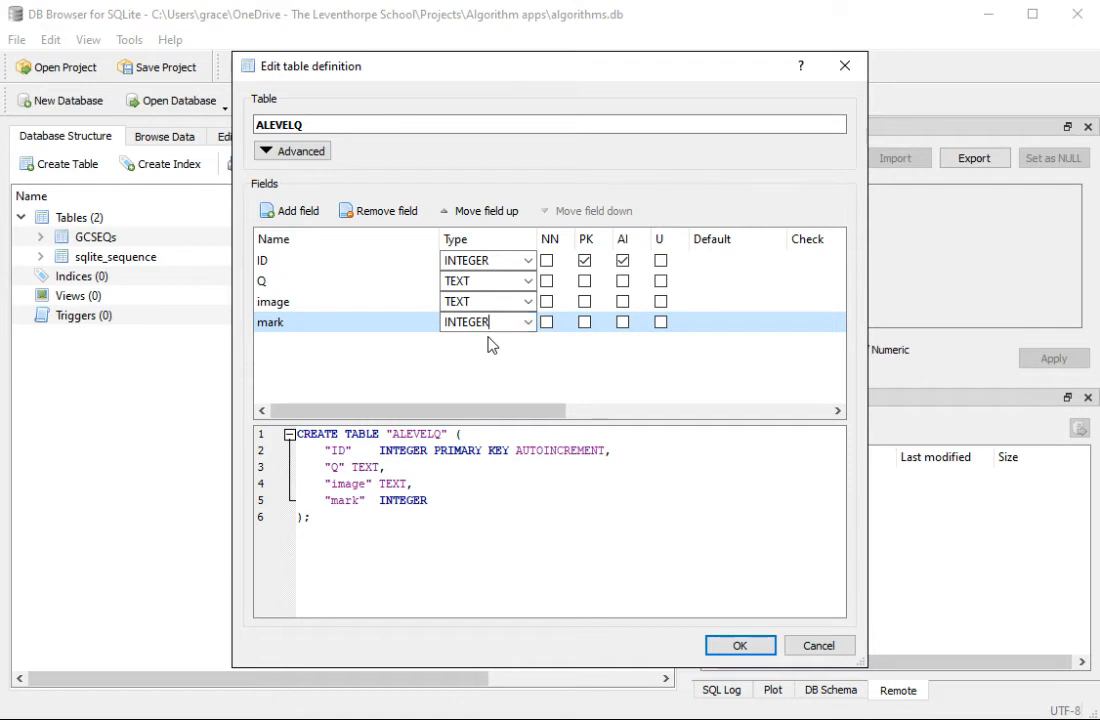
left_click(738, 646)
Step: Review the GCSEQs table's fields, then open its definition for editing, saving the pending database changes
left_click(101, 259)
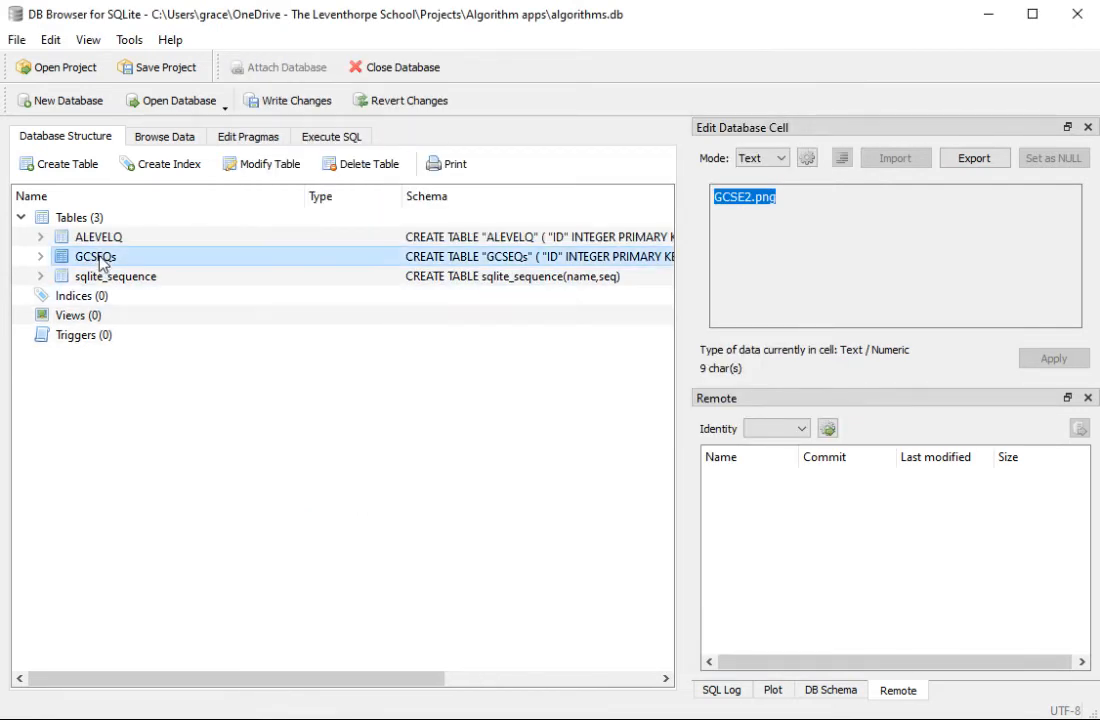
left_click(40, 256)
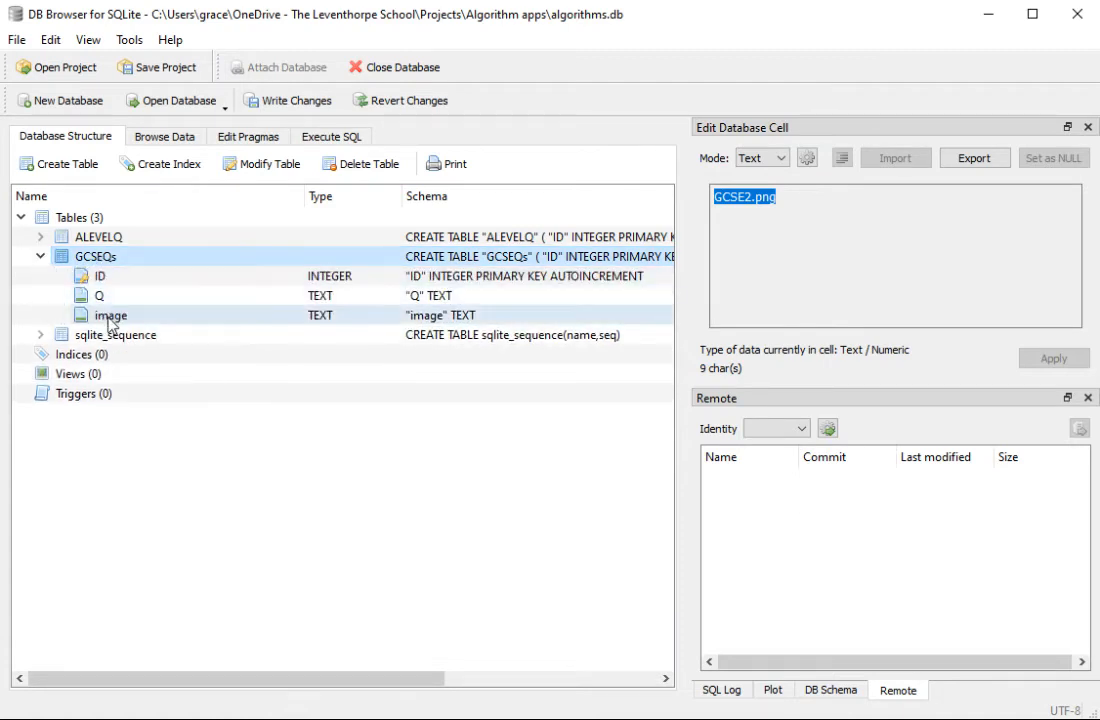
left_click(40, 256)
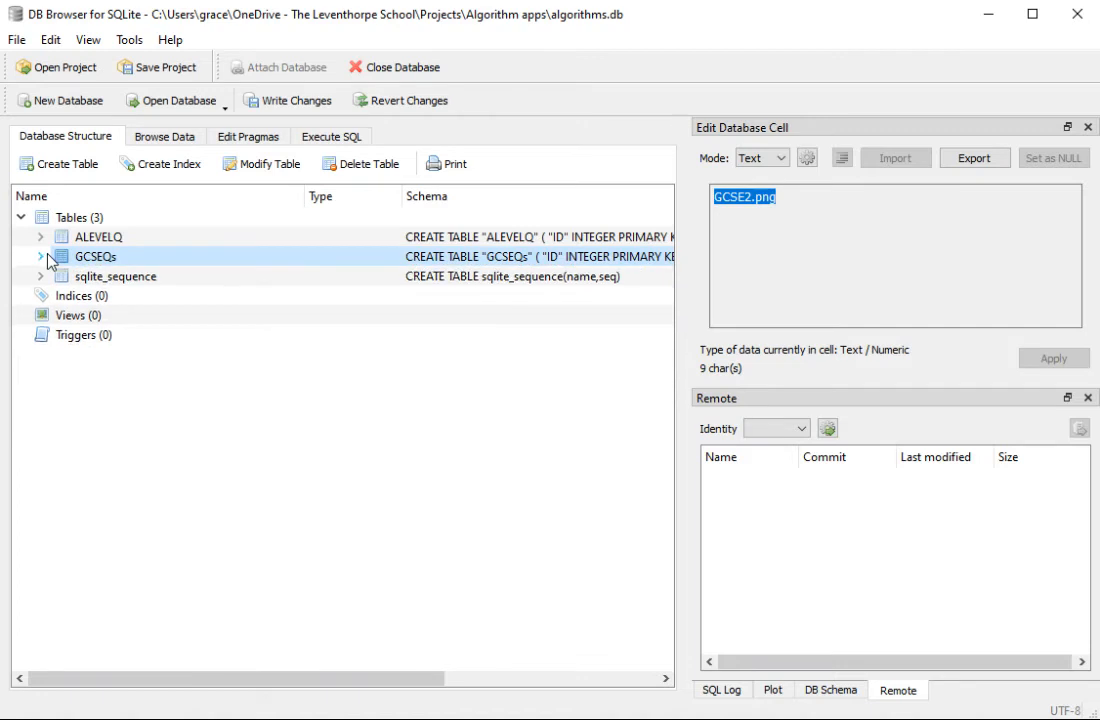
left_click(255, 173)
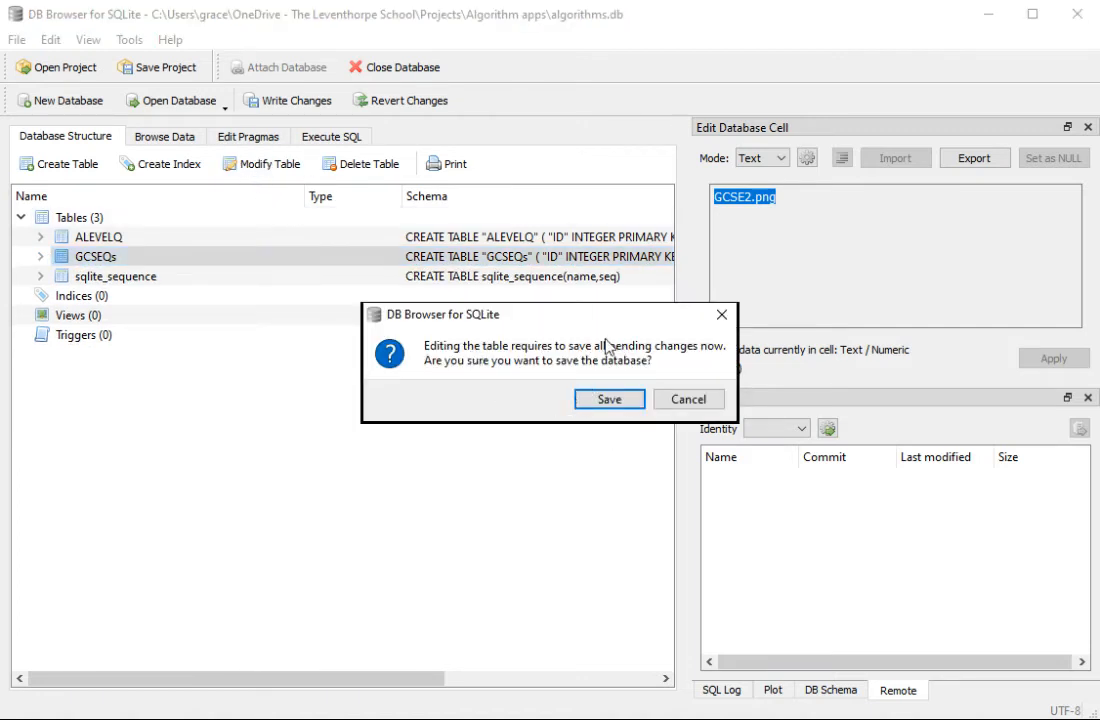
left_click(616, 402)
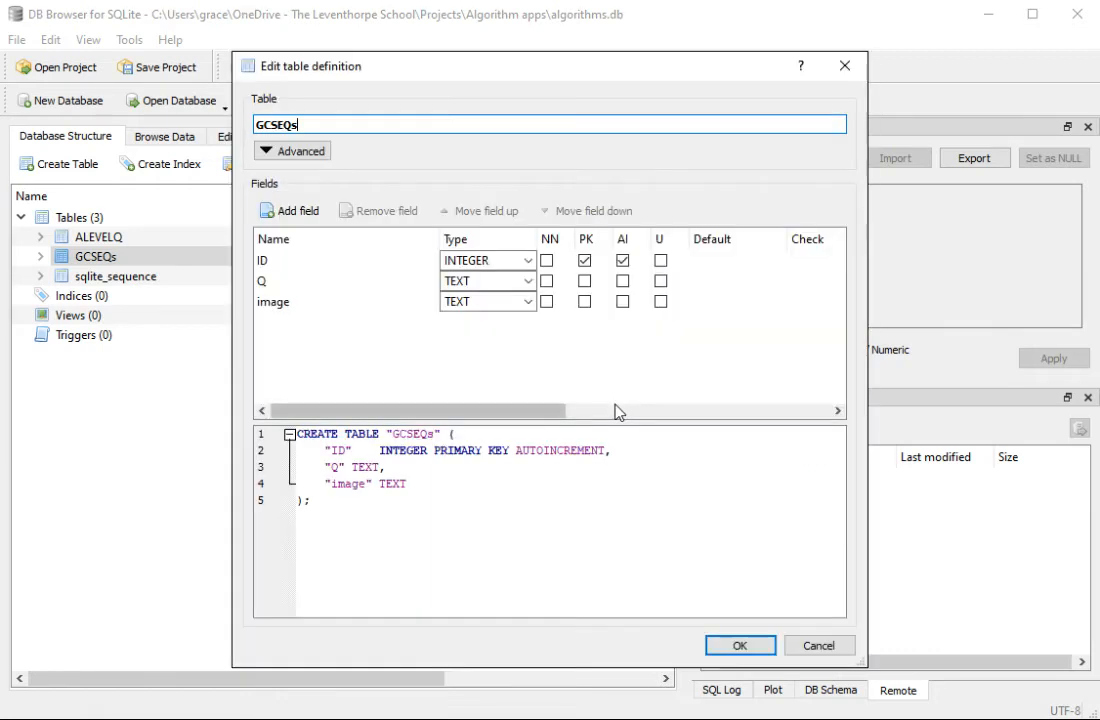
Step: Add an INTEGER field named mark to the GCSEQs table and accept the modified definition
left_click(296, 212)
type("makr")
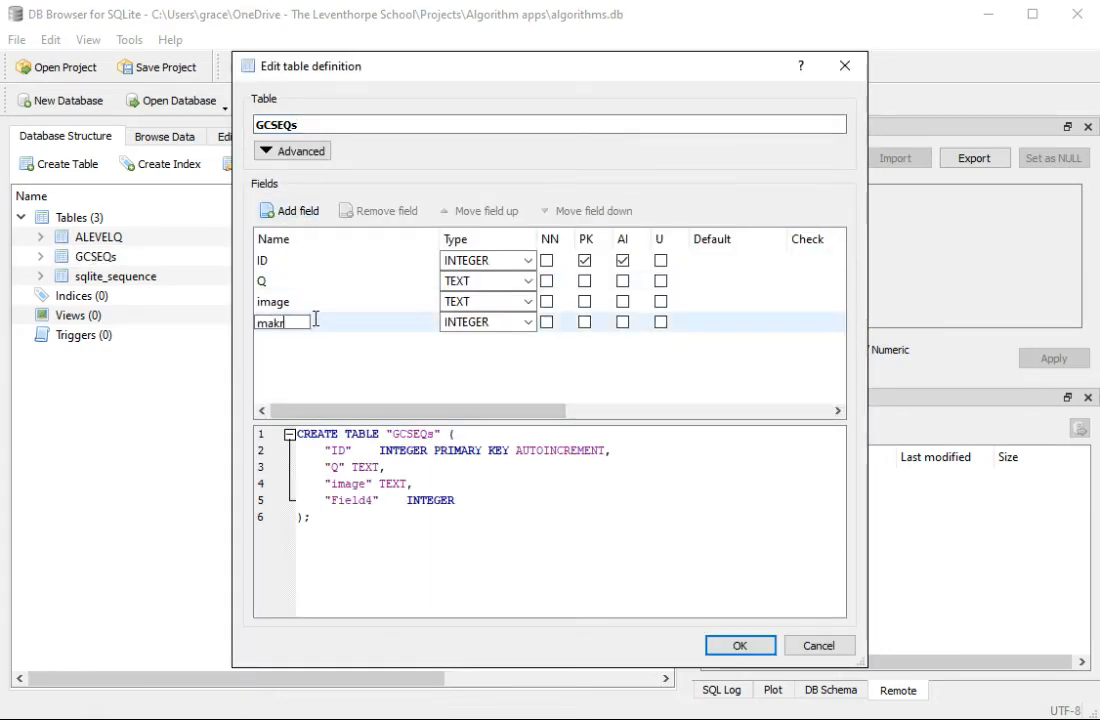
key("BackSpace")
key("BackSpace")
type("rk")
left_click(512, 364)
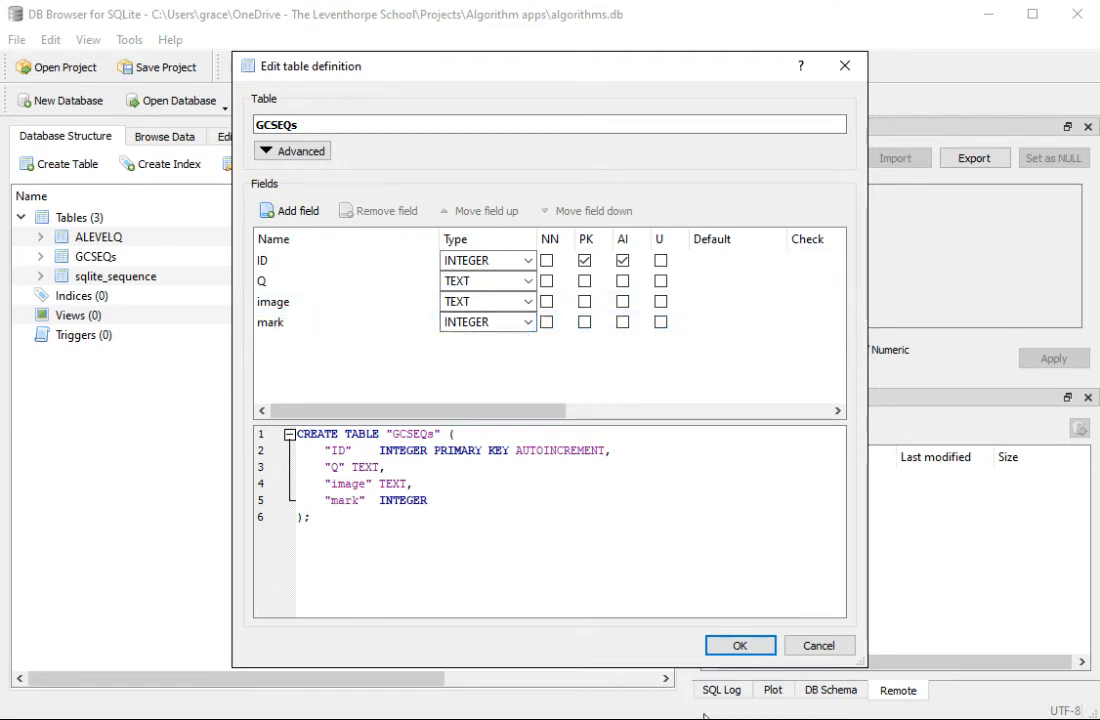
left_click(736, 645)
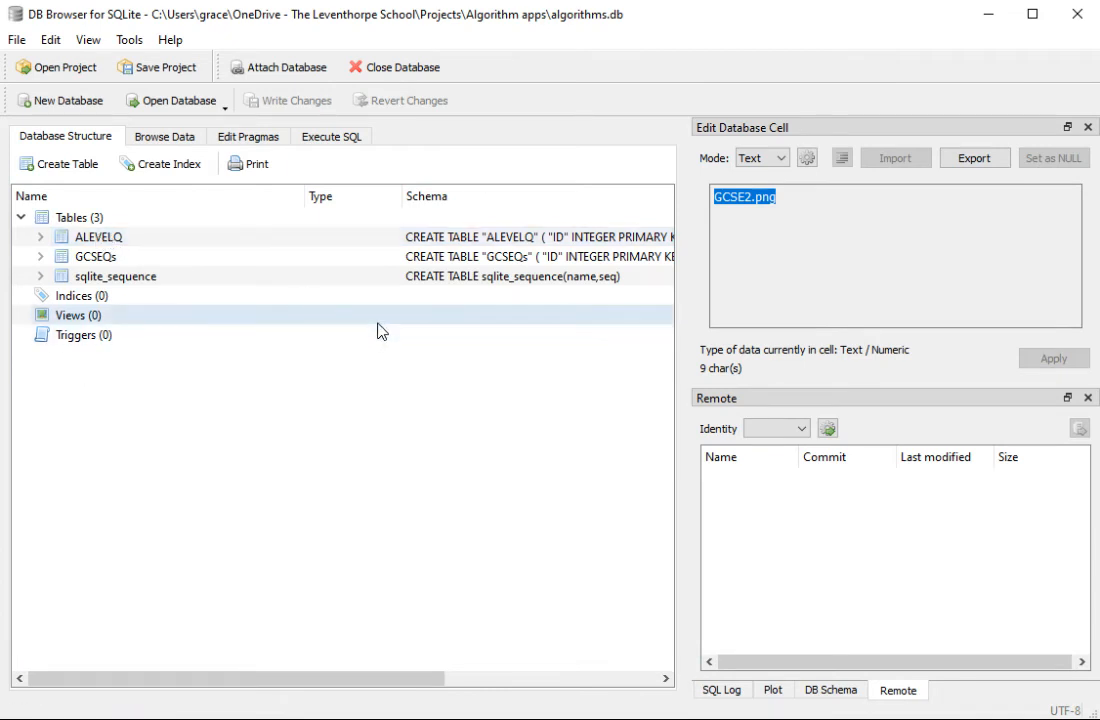
Step: Check the GCSEQs table's fields in the database structure and open its records for browsing
left_click(326, 139)
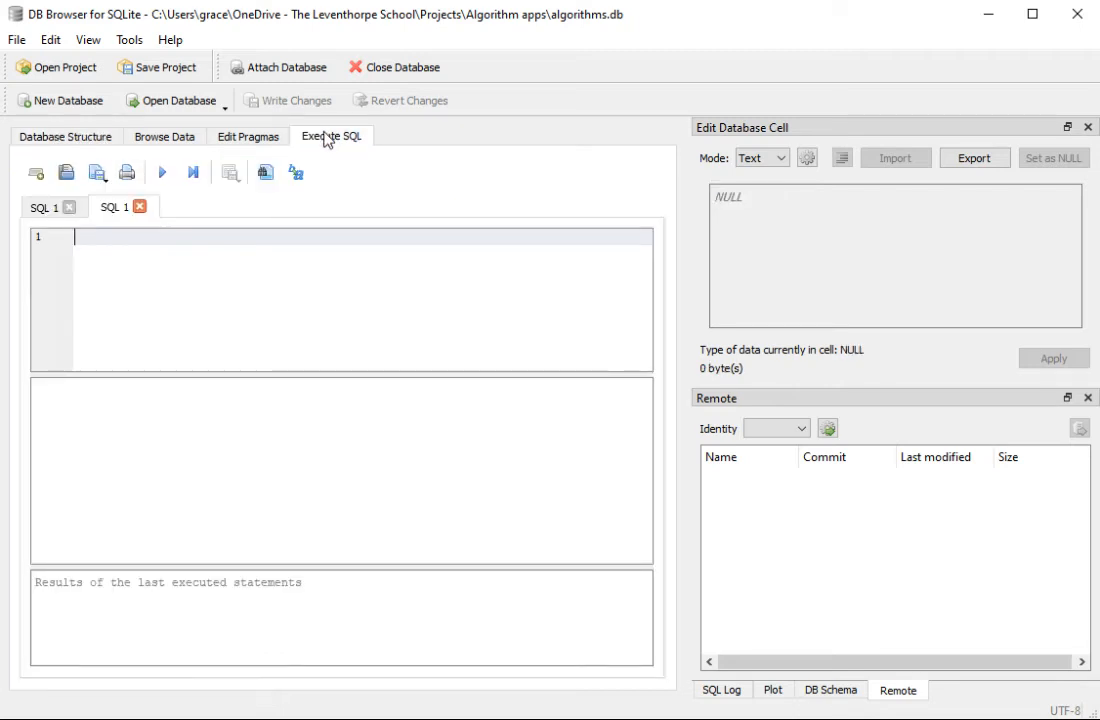
left_click(74, 130)
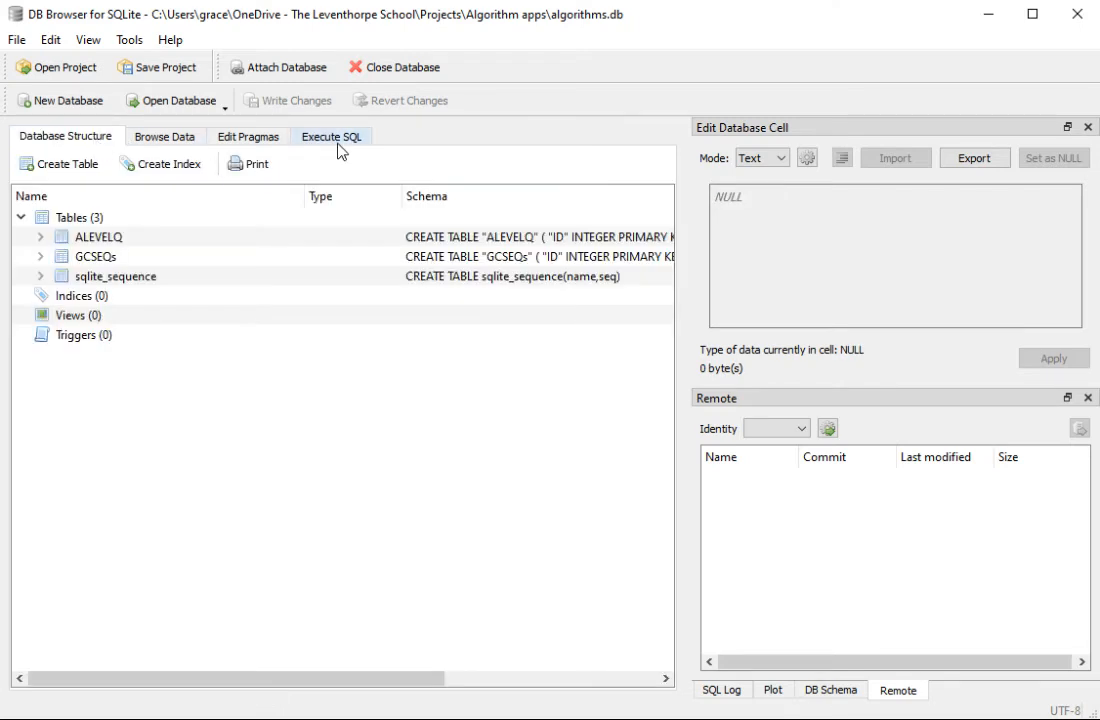
left_click(41, 256)
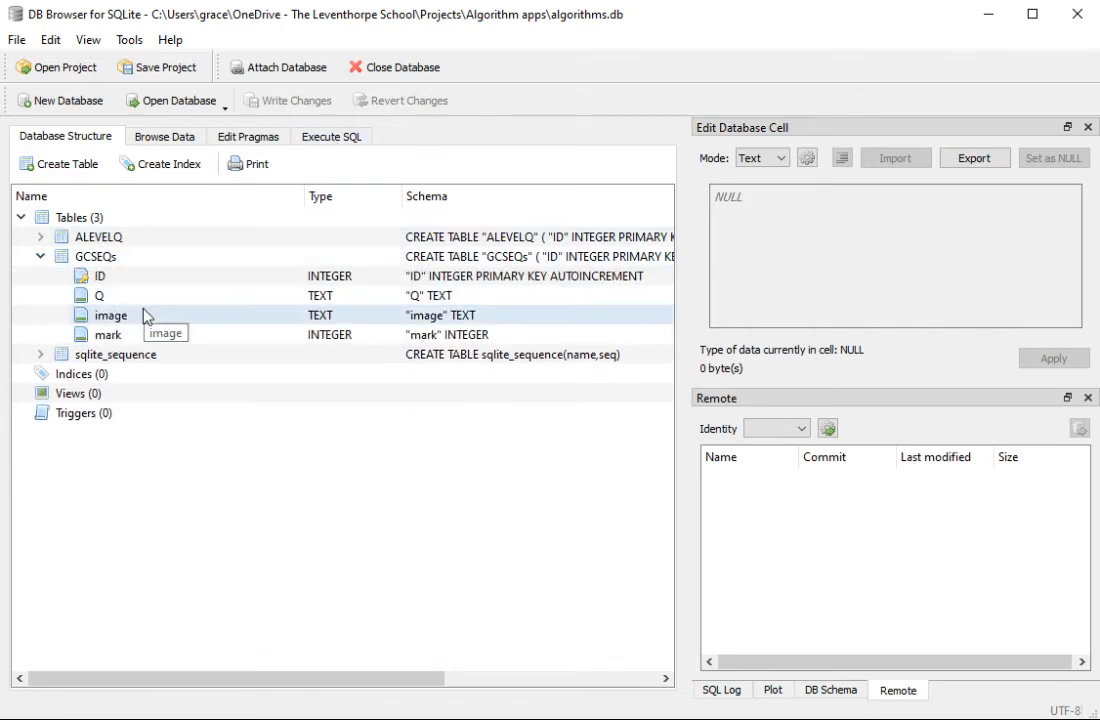
left_click(113, 259)
left_click(192, 140)
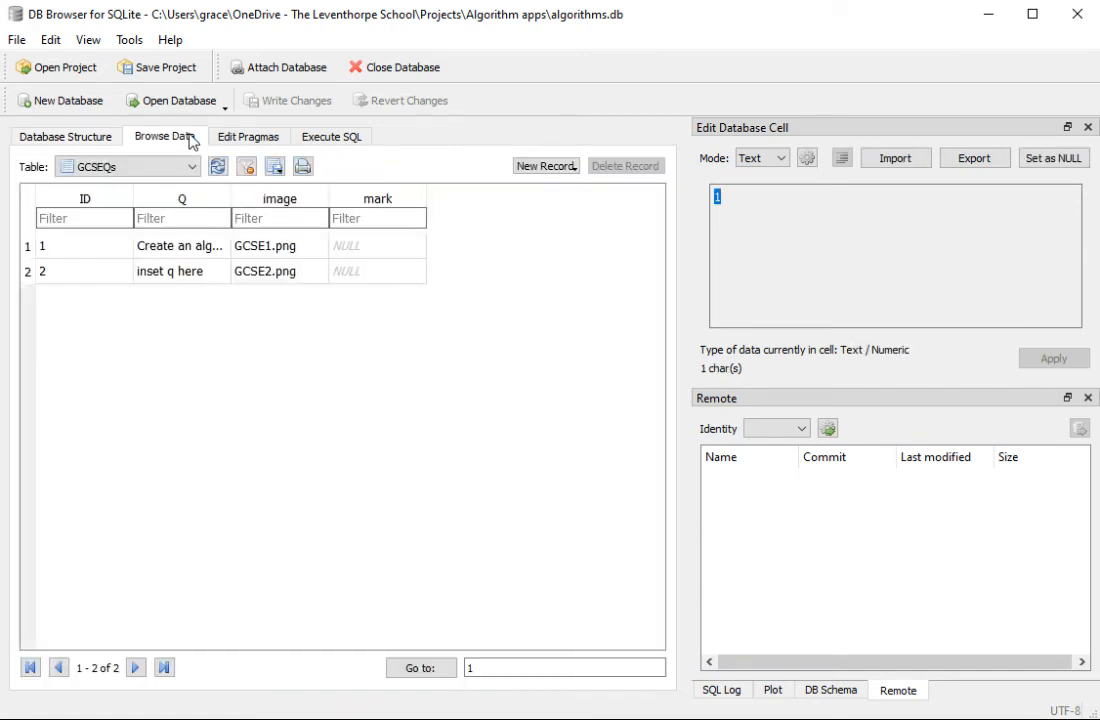
Step: Set the first GCSEQs record's mark to 2 and apply it
left_click(354, 248)
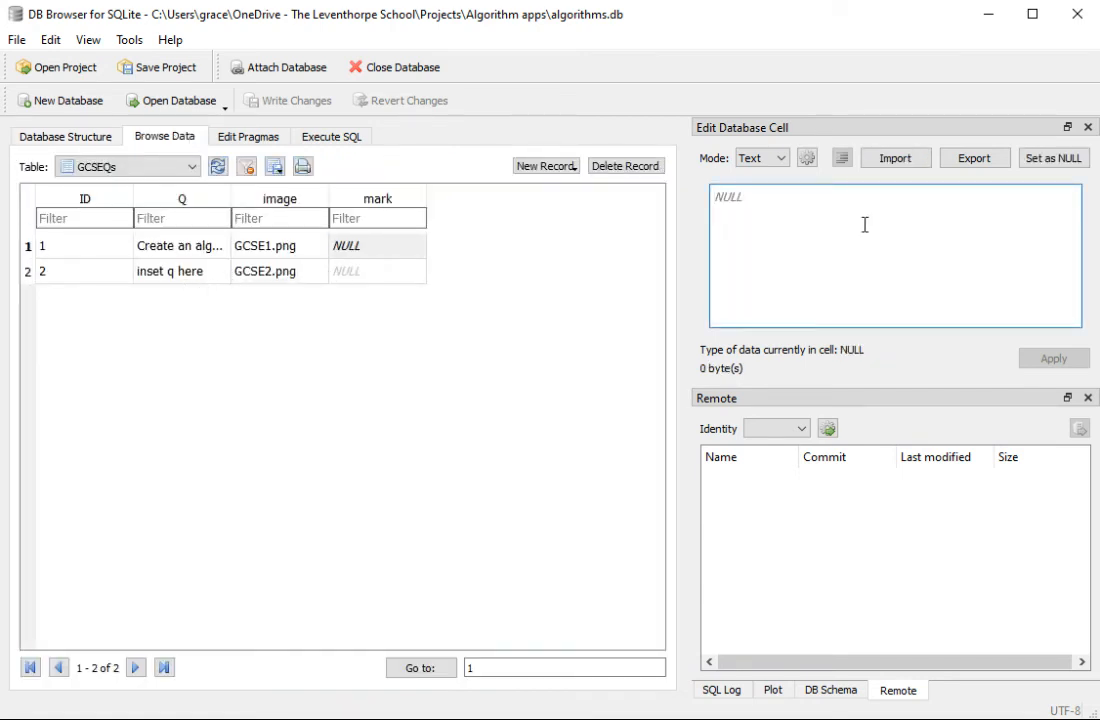
type("2")
left_click(382, 273)
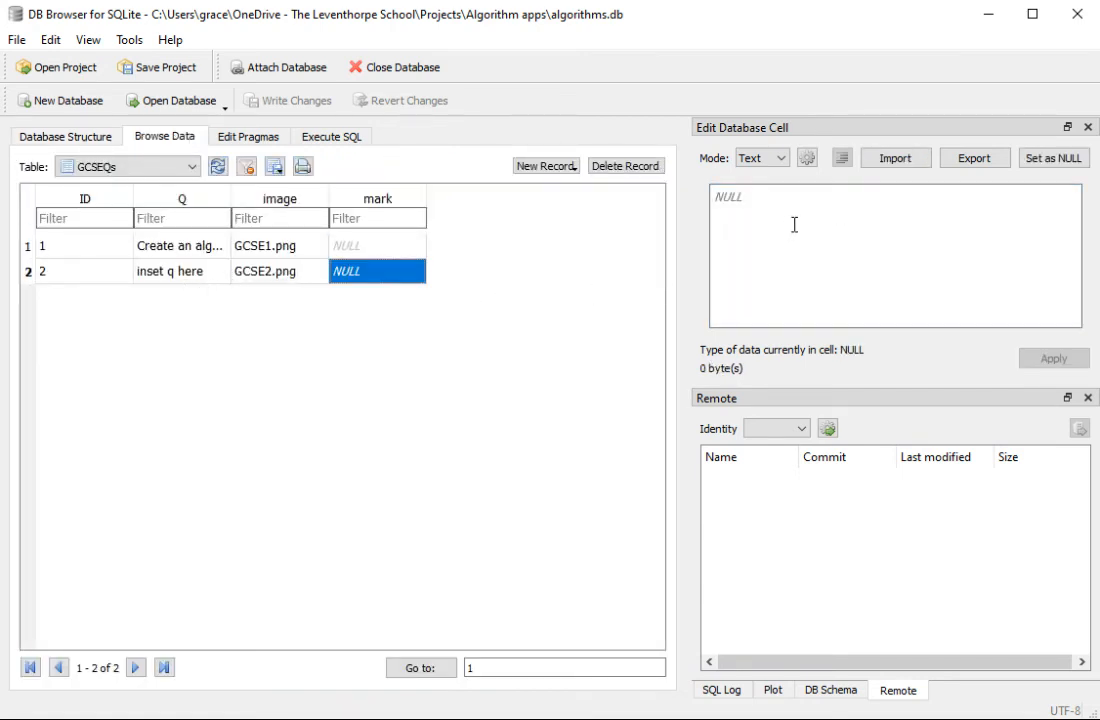
left_click(376, 245)
left_click(776, 199)
type("2")
left_click(1040, 357)
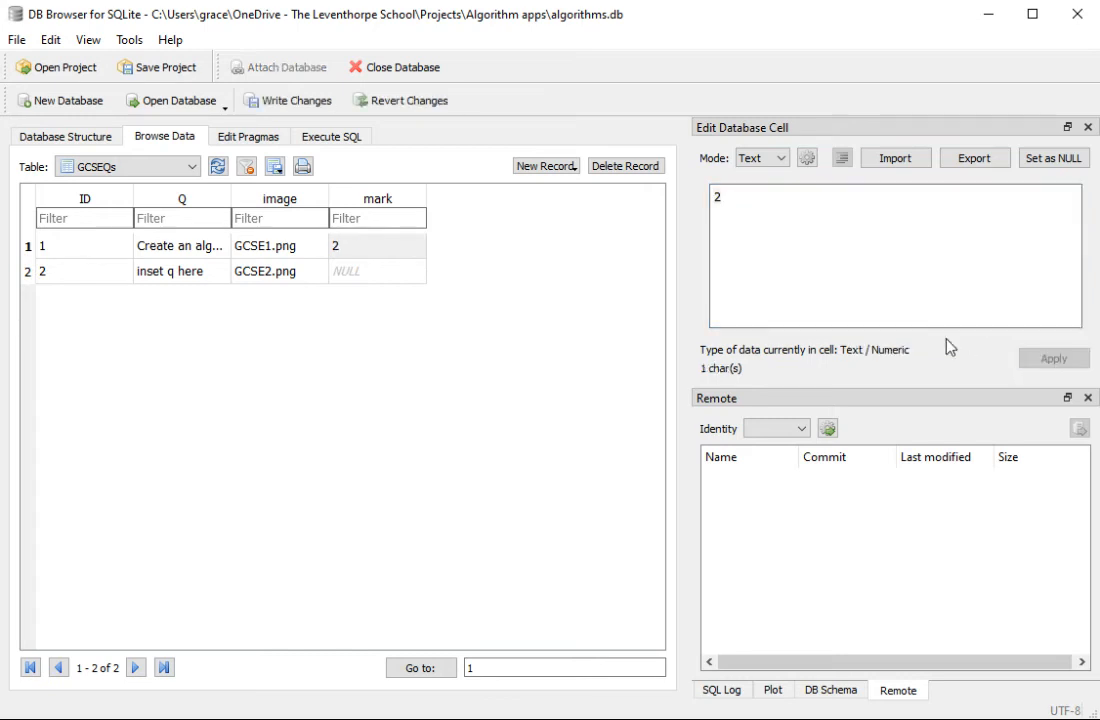
Step: Set the second GCSEQs record's mark to 3 and write the changes to the database
left_click(361, 273)
left_click(814, 252)
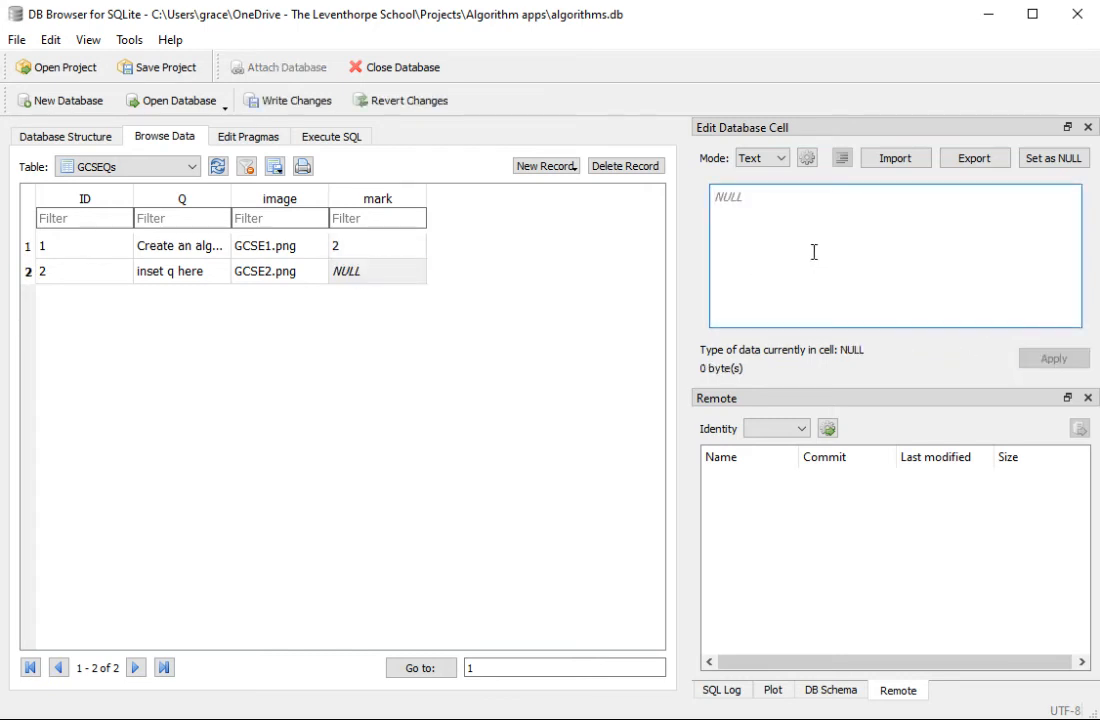
type("3")
left_click(1038, 357)
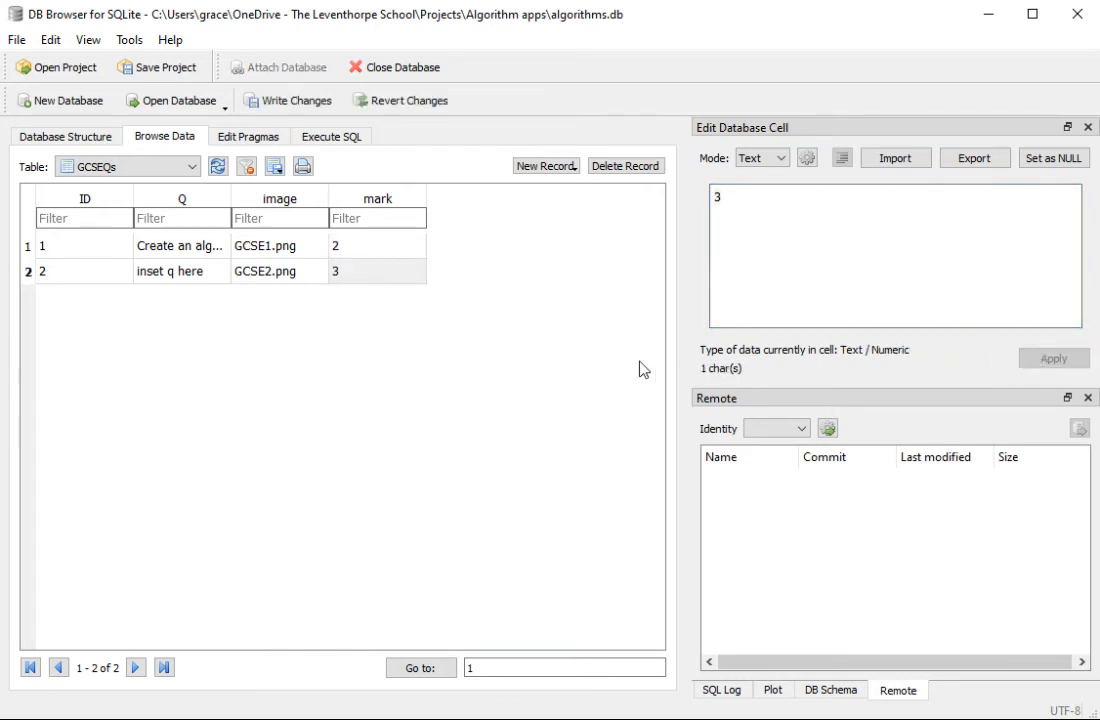
left_click(305, 104)
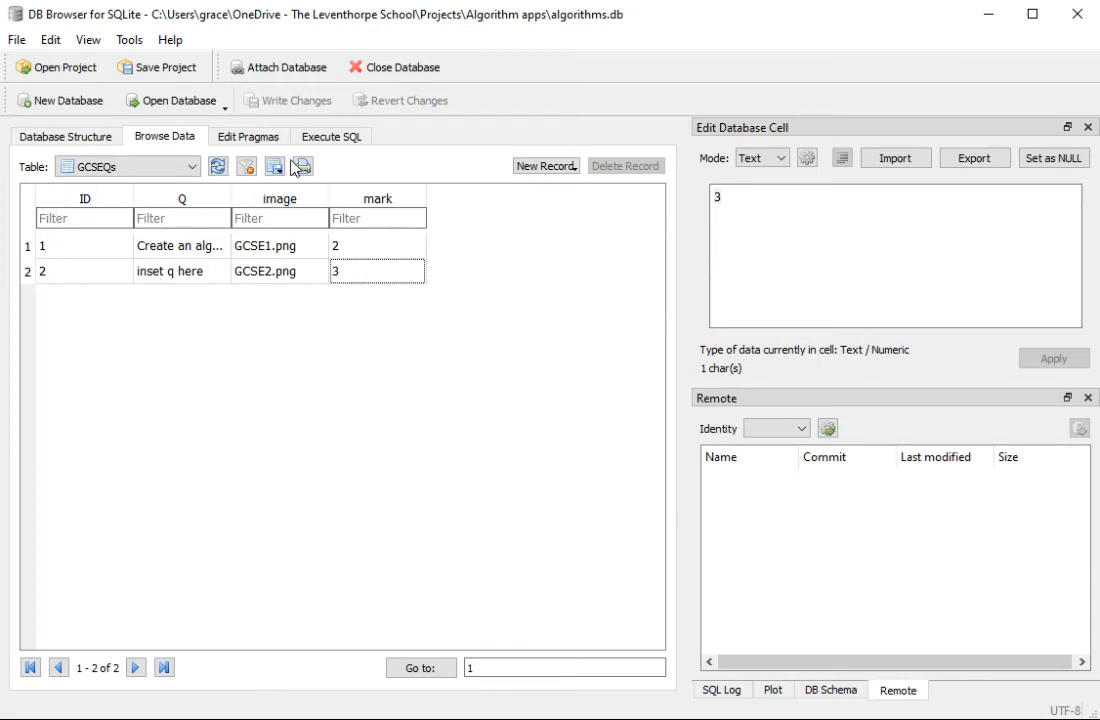
Step: Start an SQL query in the empty SQL editor that selects the Q and mark fields
left_click(320, 136)
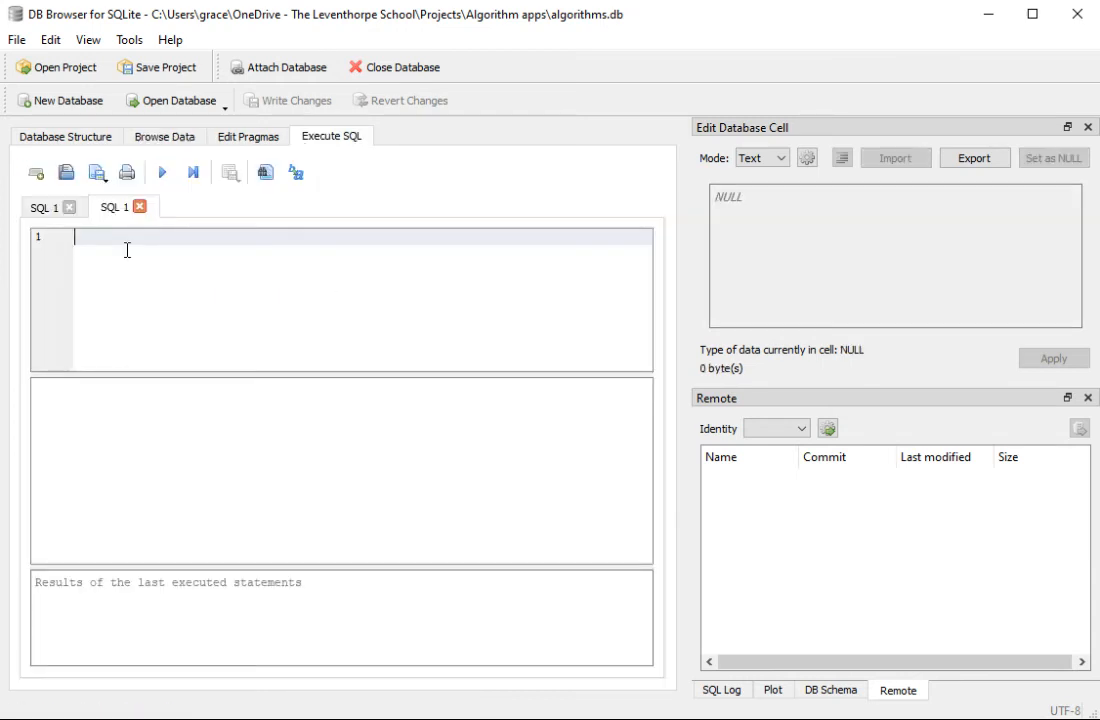
type("sele")
key("Return")
type("q")
type("c")
type(" mark")
key("BackSpace")
key("BackSpace")
key("BackSpace")
type("mar")
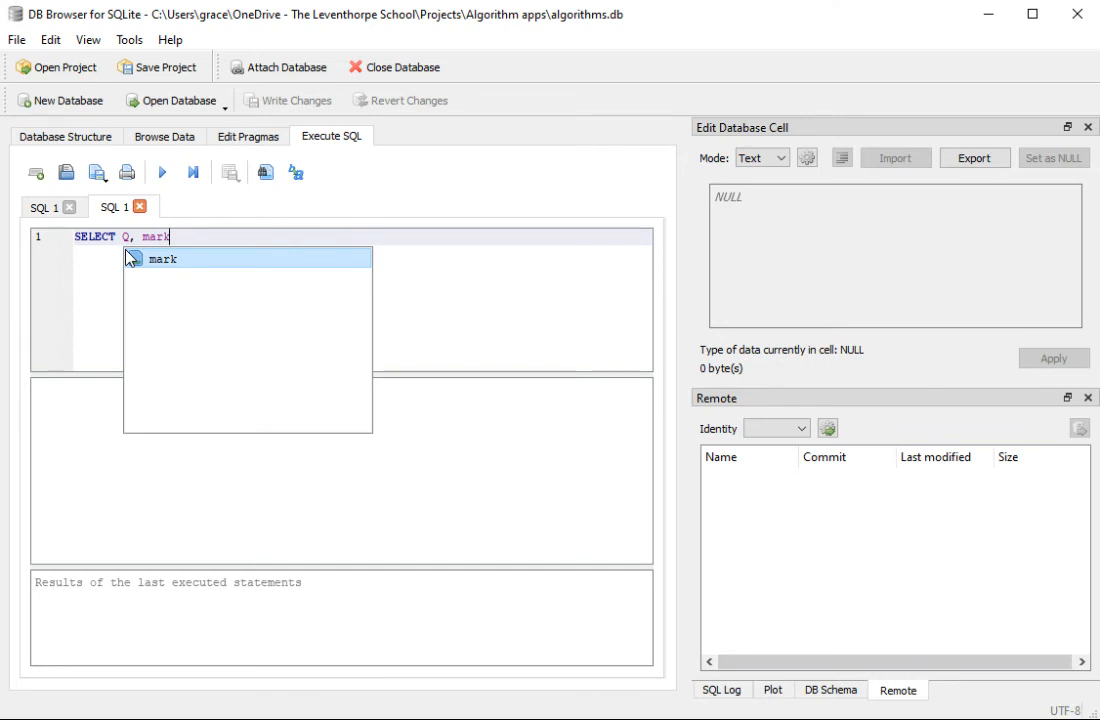
key("Return")
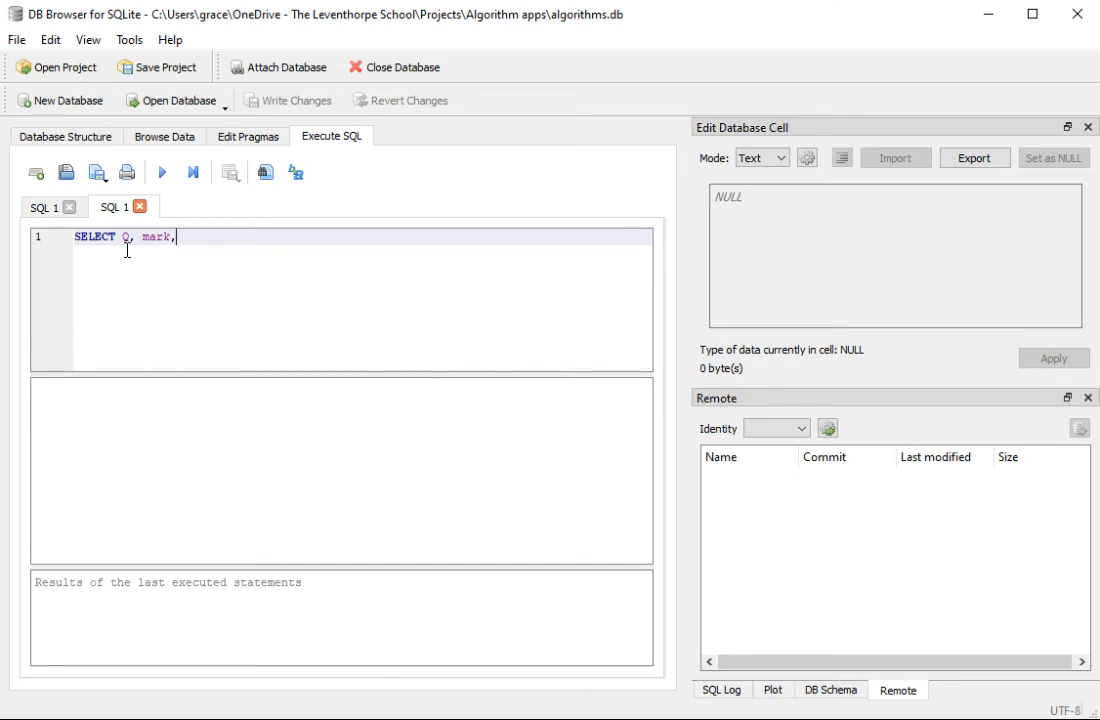
Step: Add a FROM clause to the query that names the GCSEQs table as its source
type("qbwhere")
key("Return")
key("BackSpace")
key("BackSpace")
key("BackSpace")
key("BackSpace")
key("BackSpace")
type("from")
key("Return")
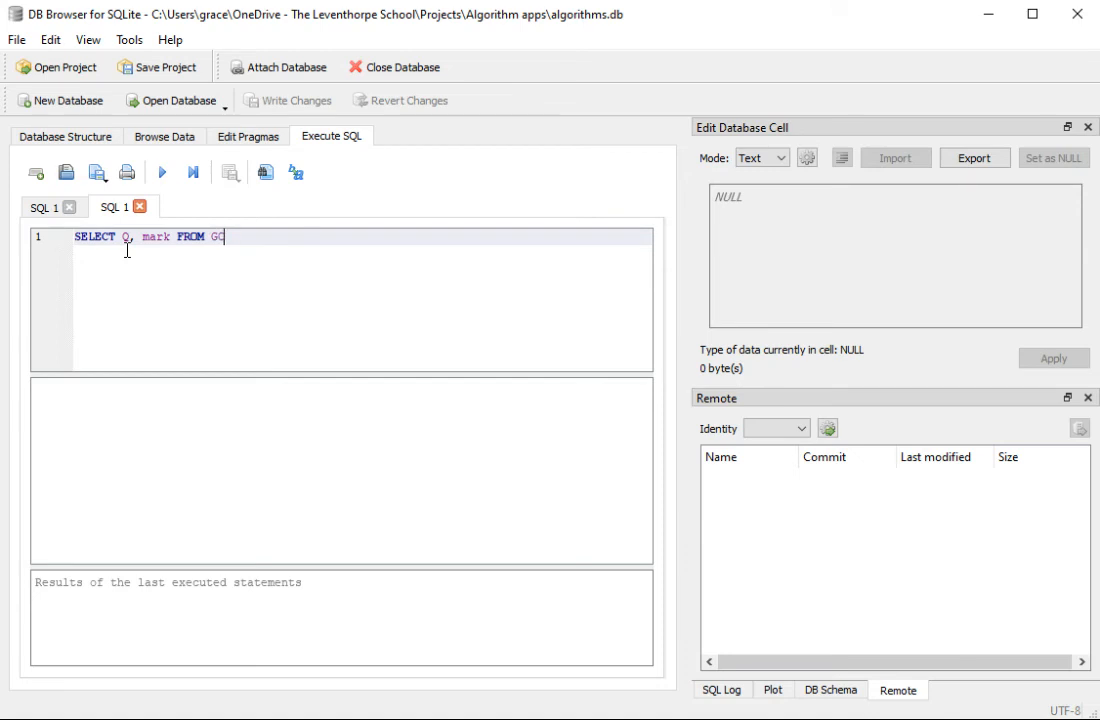
type("GCse")
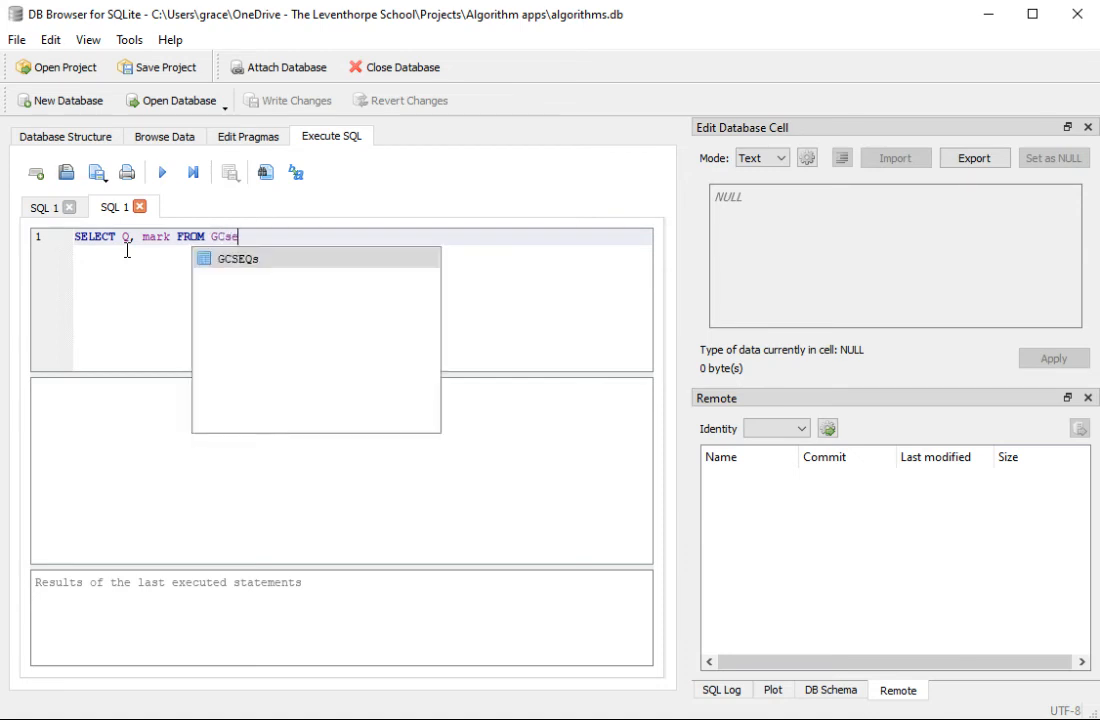
key("Return")
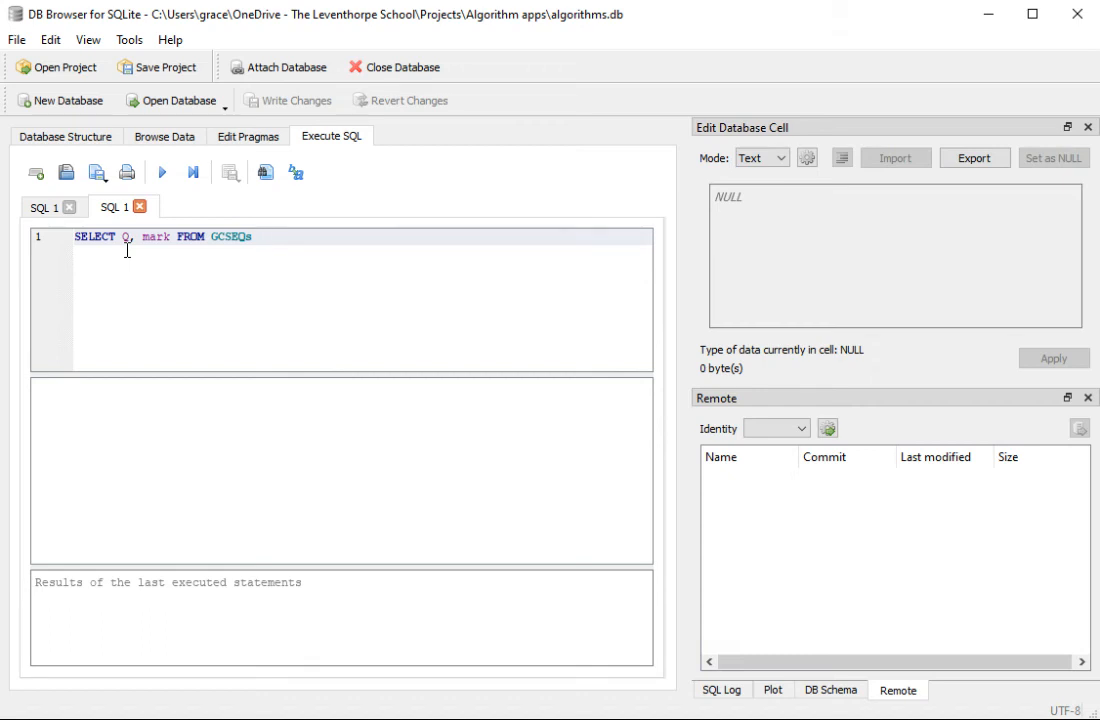
Step: Complete the query with the condition WHERE ID = "1" and execute it
type("WHER")
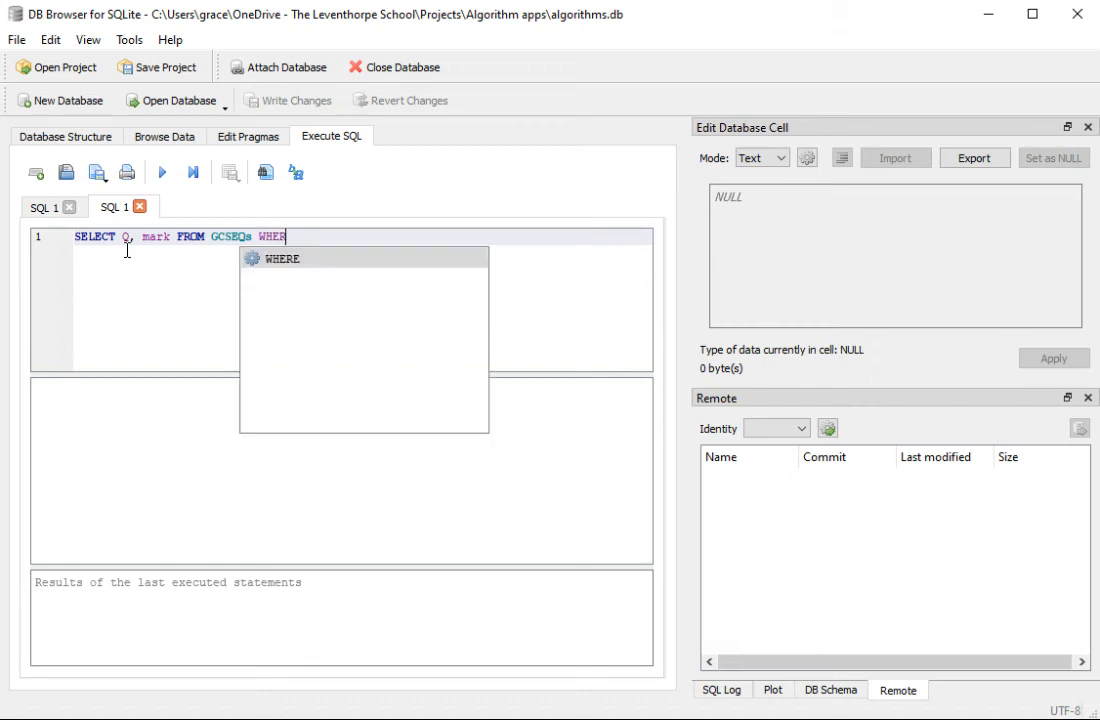
key("Return")
type("ID")
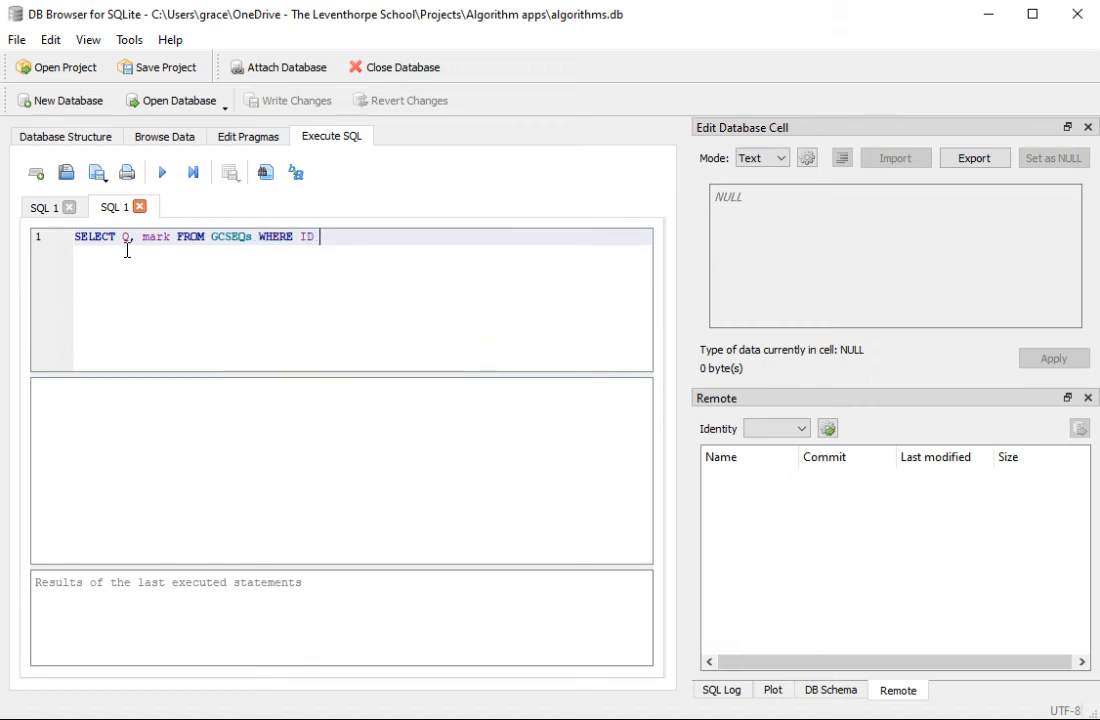
type(" +")
key("BackSpace")
type("=-")
type("1")
left_click(161, 173)
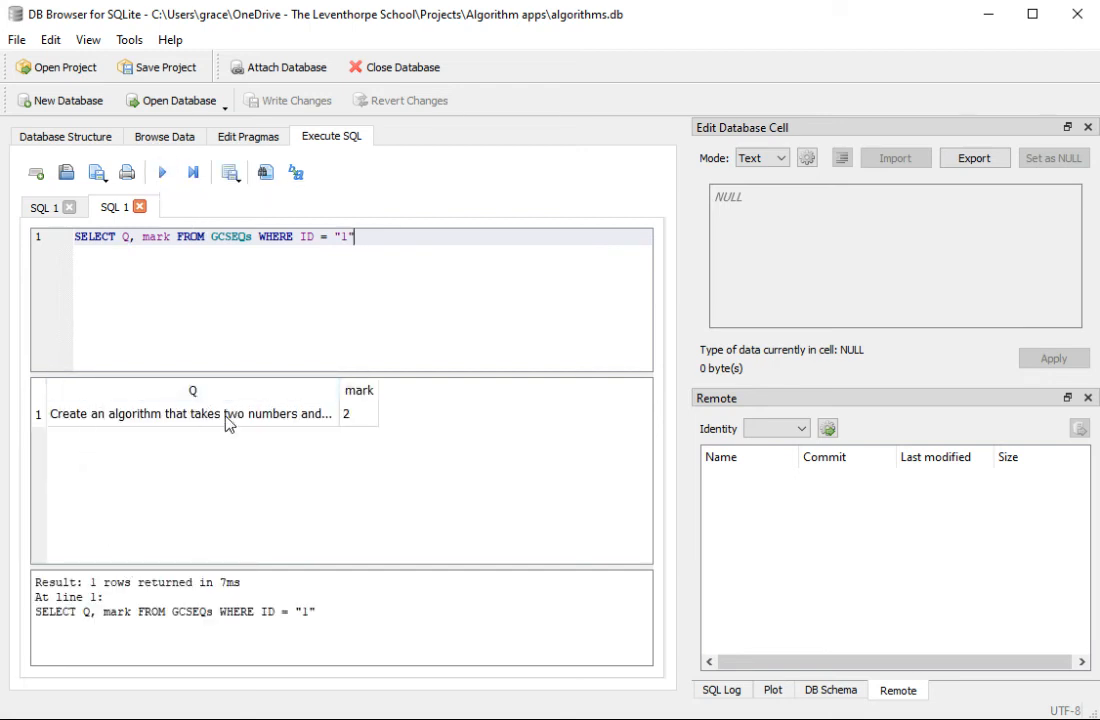
Step: Replace the query's Q and mark fields with * to select every field, and execute it again
left_click_drag(172, 242, 124, 246)
type("*")
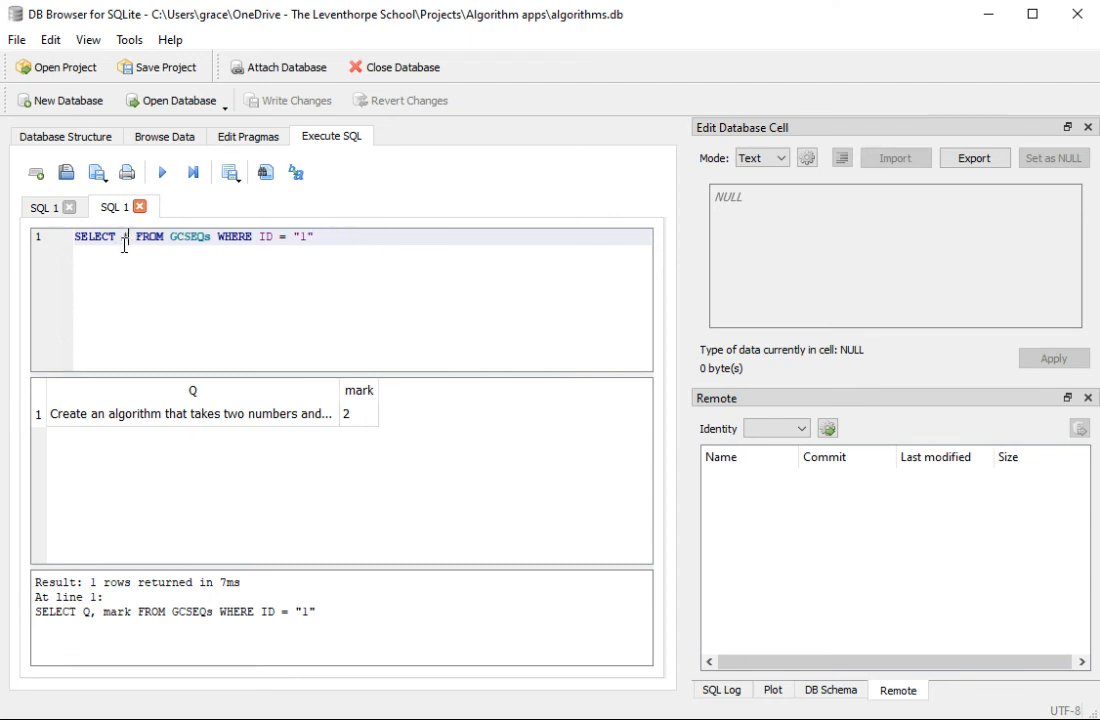
left_click(320, 238)
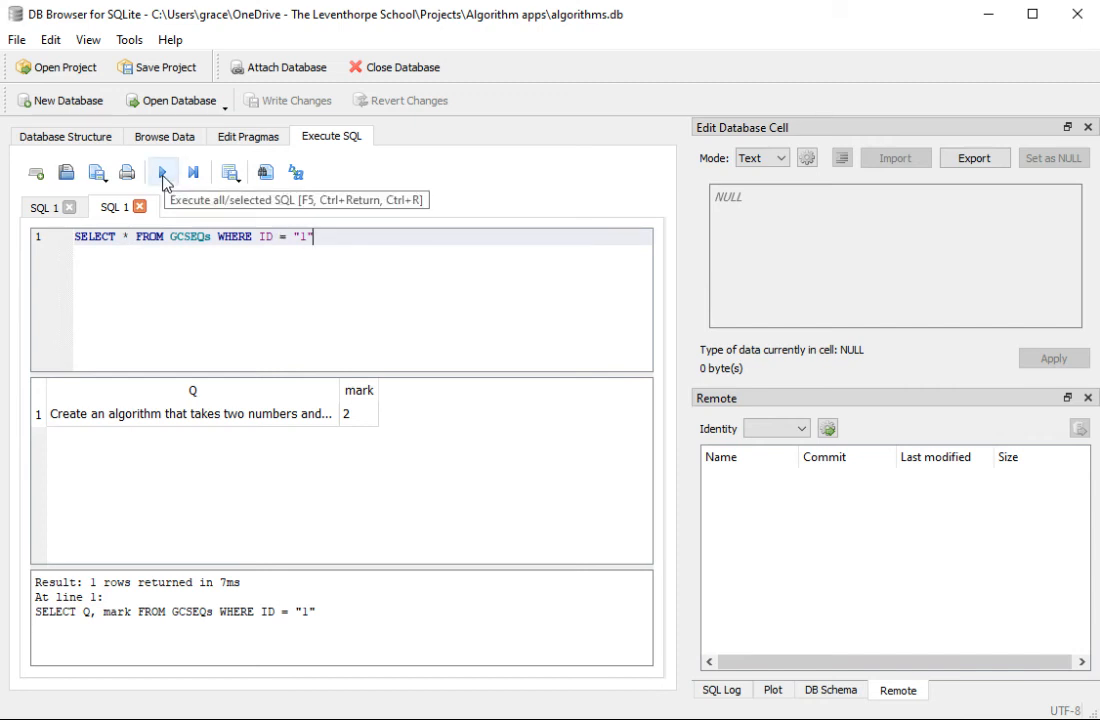
left_click(163, 175)
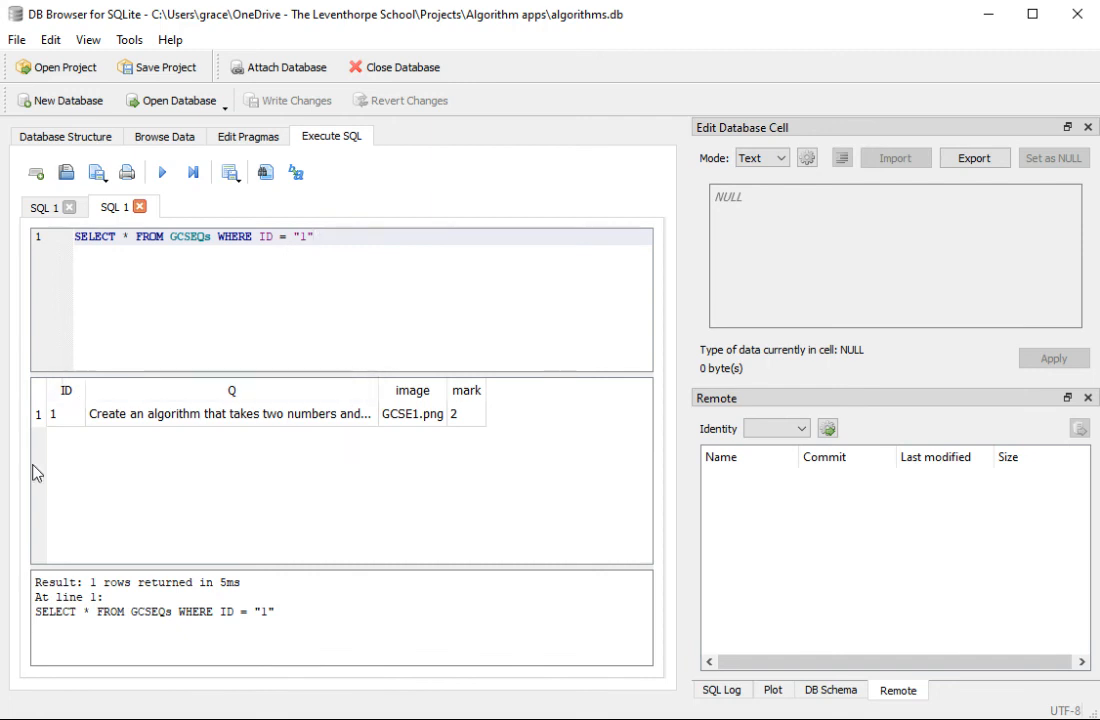
Step: Examine the GCSEQs table's fields and their types in the database structure
left_click(40, 136)
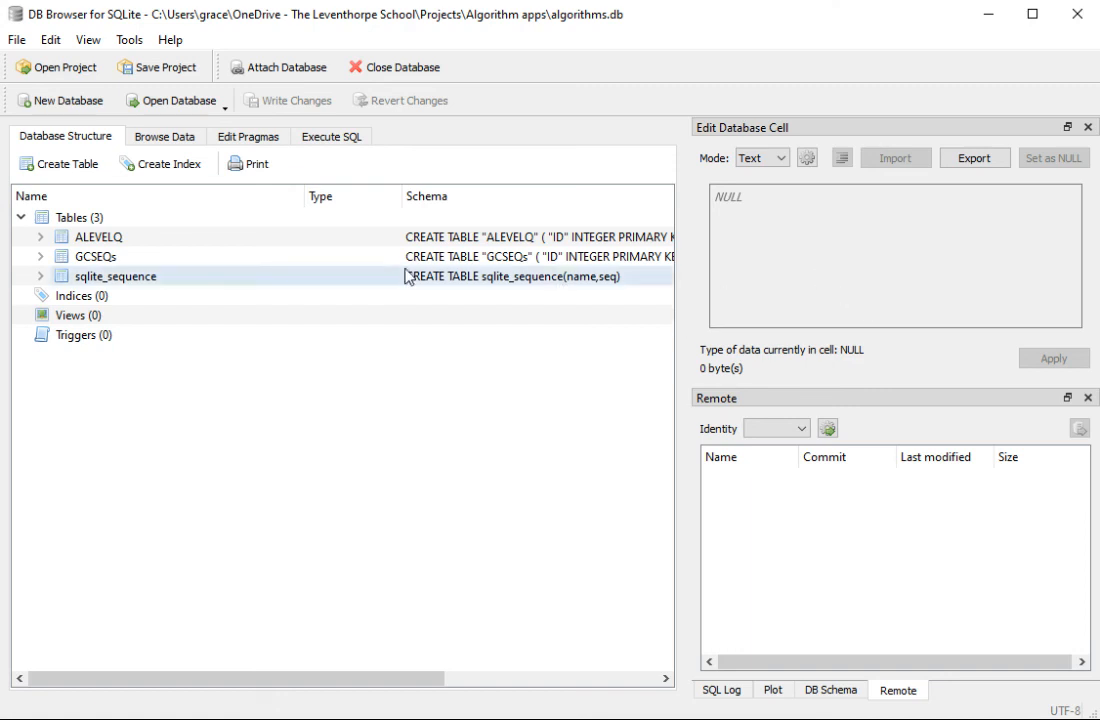
left_click(41, 258)
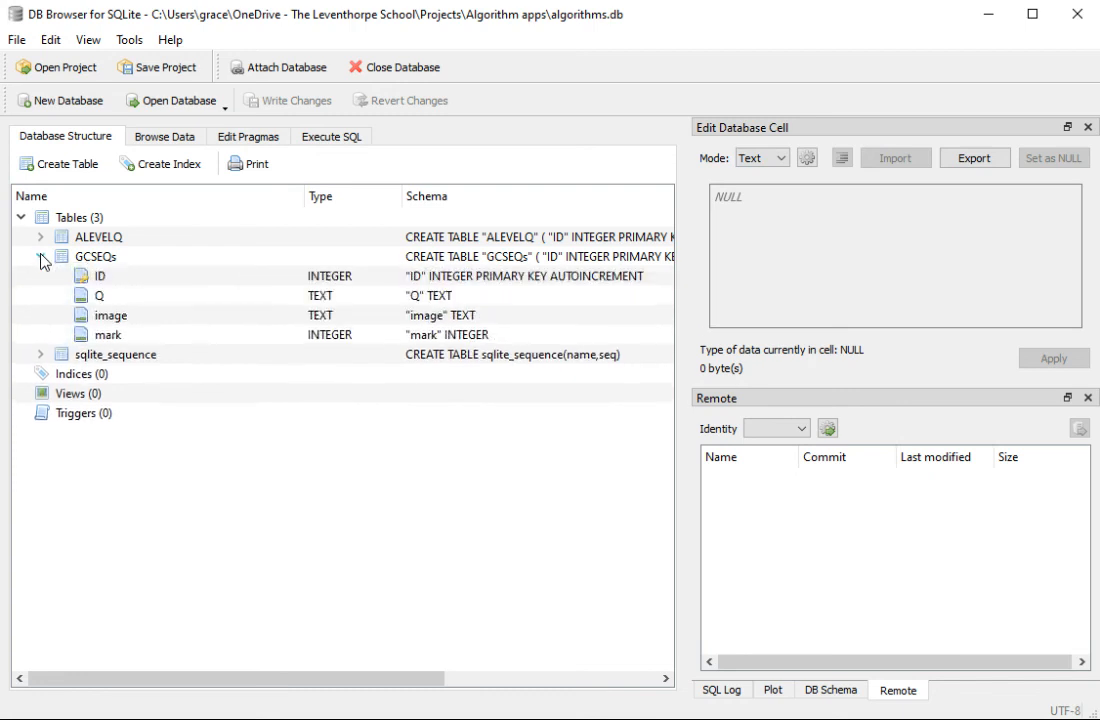
left_click(41, 256)
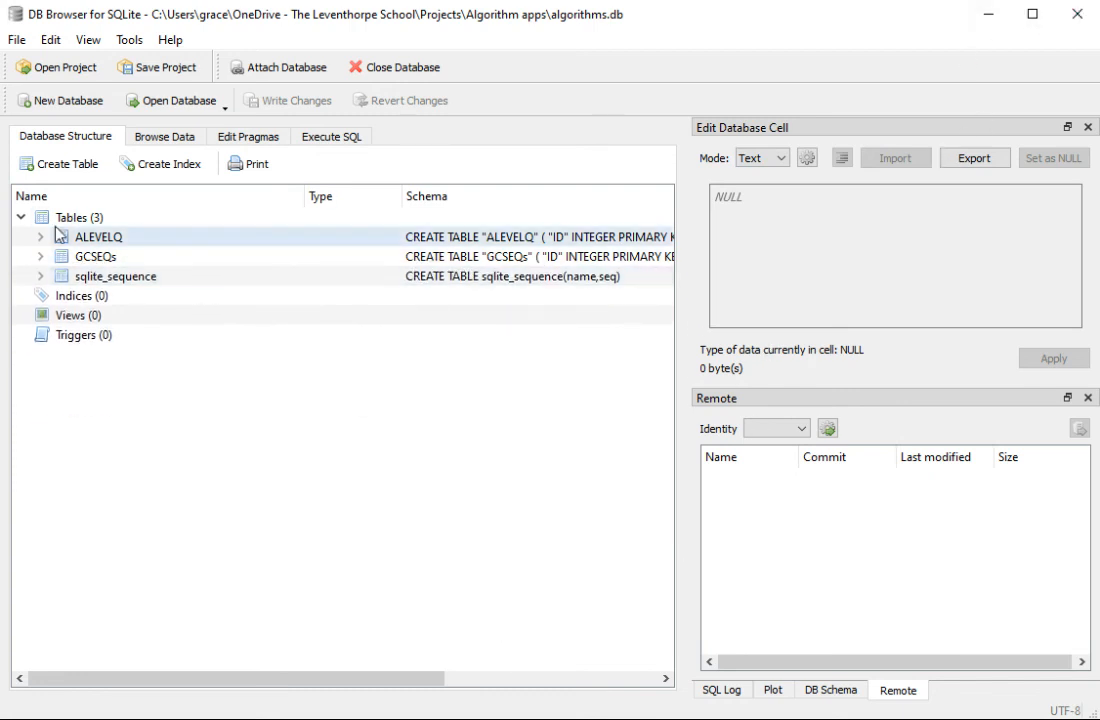
left_click(41, 257)
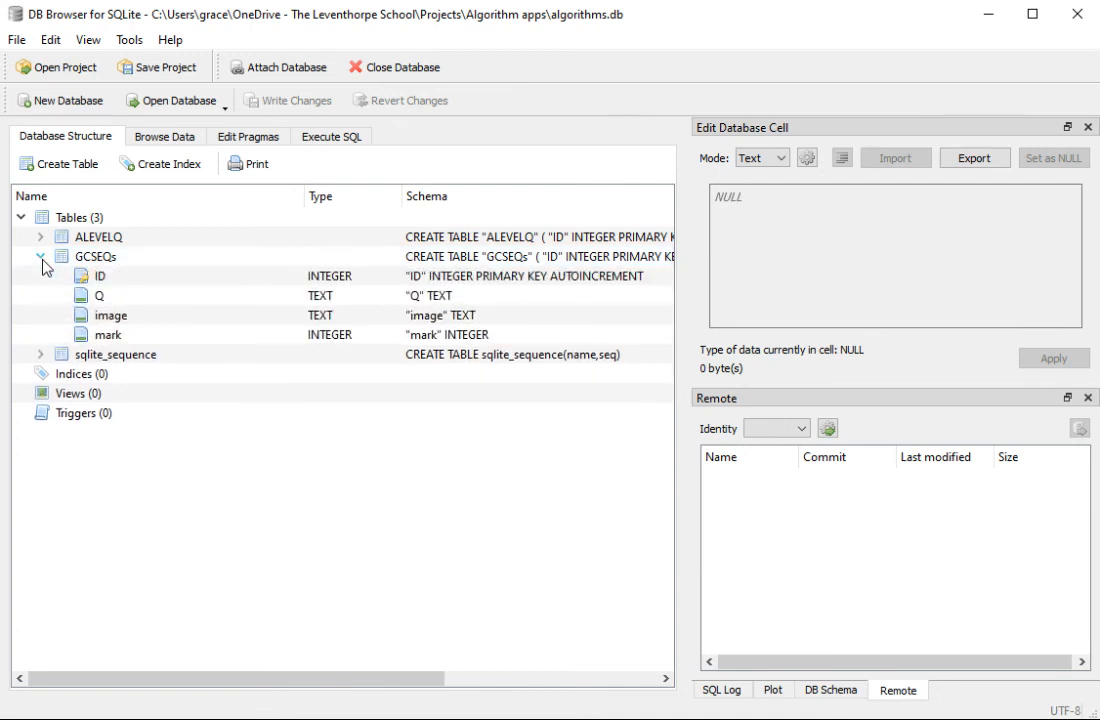
left_click(41, 257)
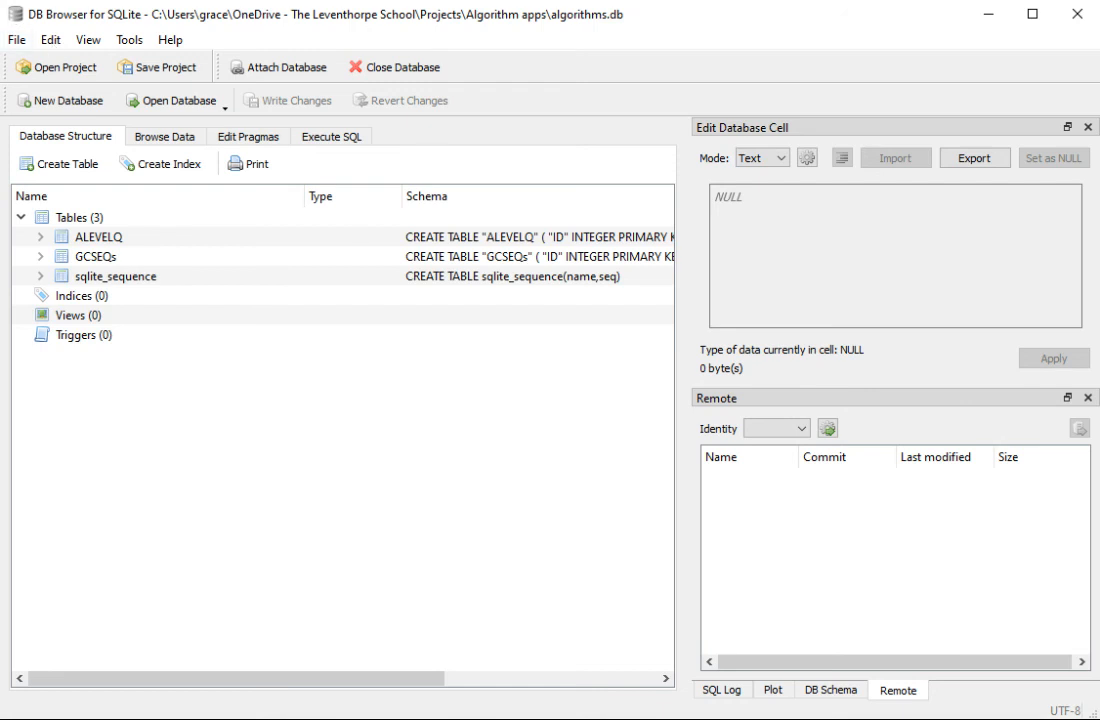
Step: Save the project as algorithms in the Algorithm apps folder, as a DB Browser for SQLite project file
left_click(18, 42)
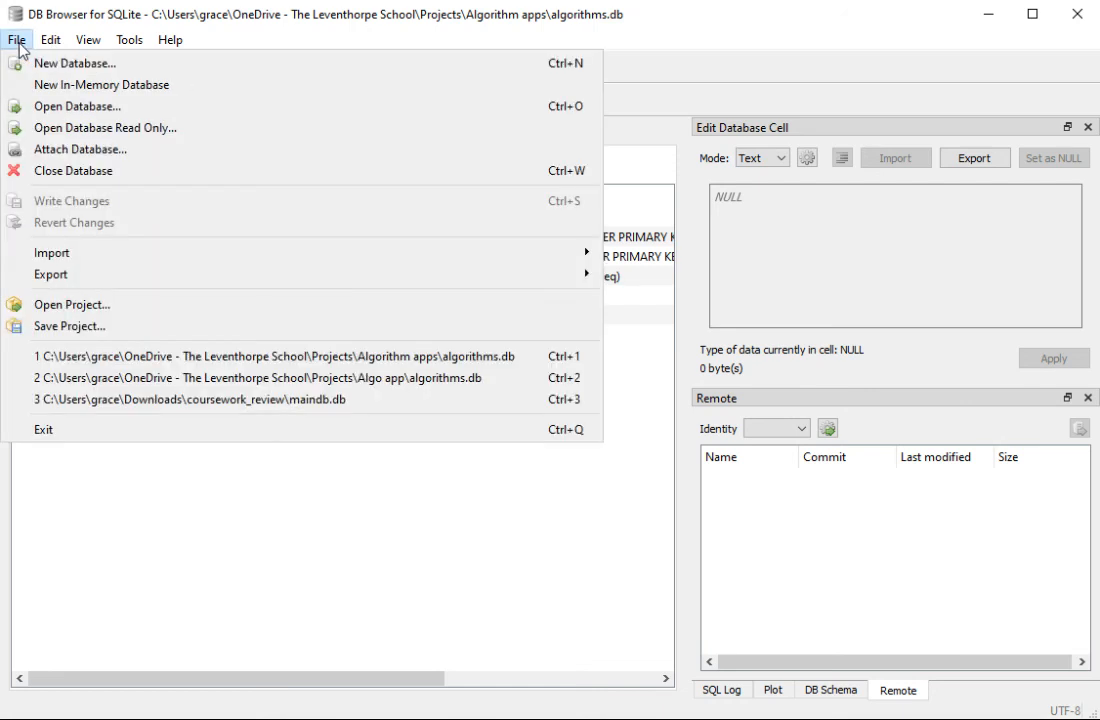
left_click(61, 325)
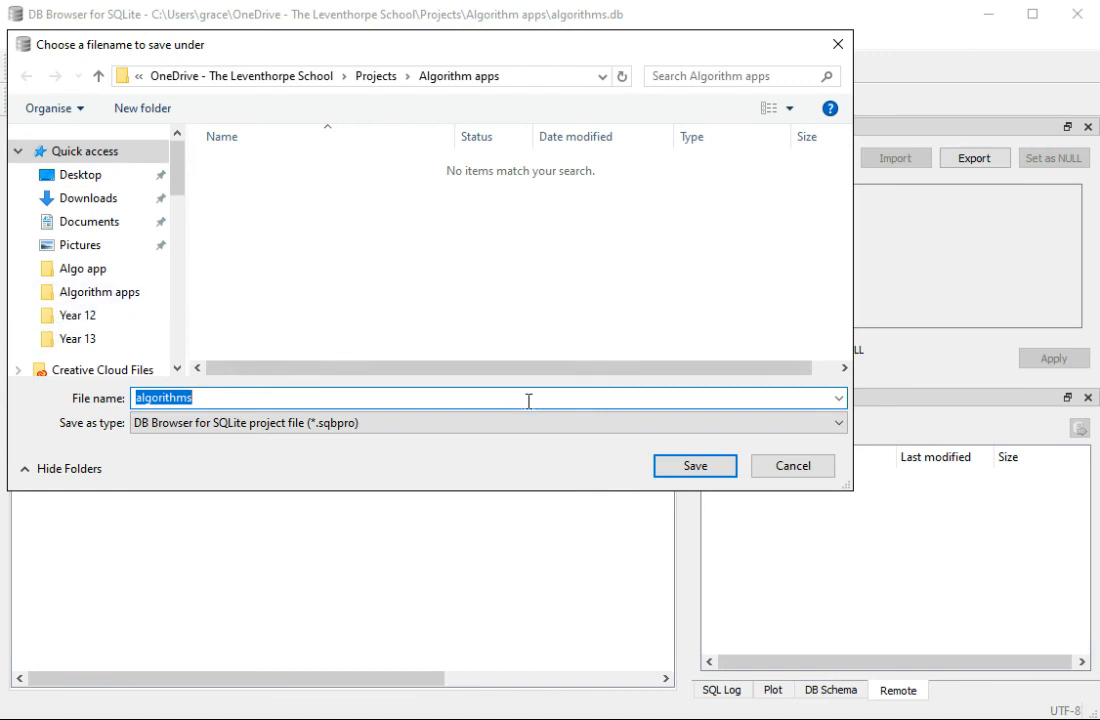
left_click(678, 472)
left_click(415, 382)
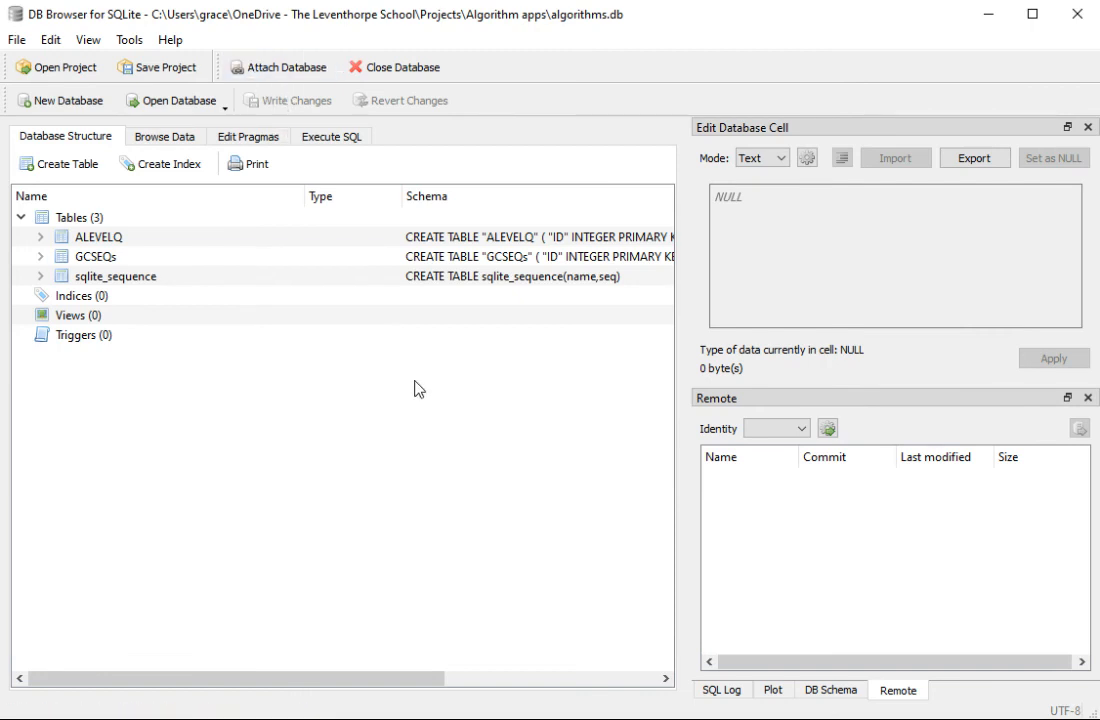
left_click(165, 133)
left_click(238, 138)
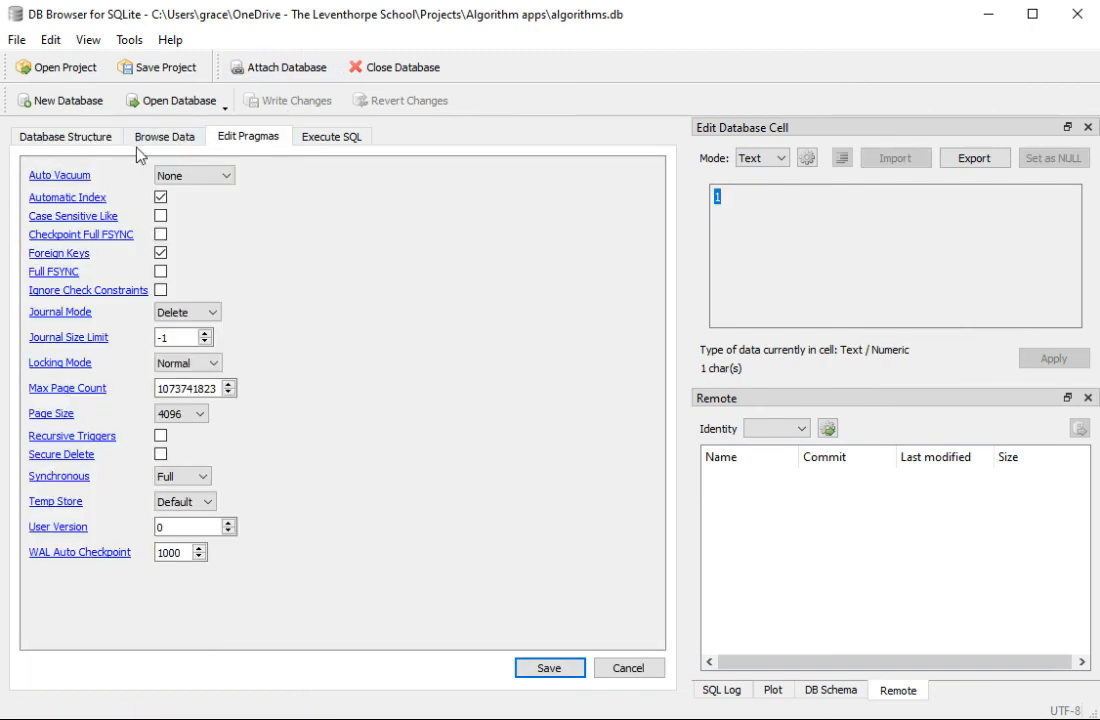
left_click(75, 137)
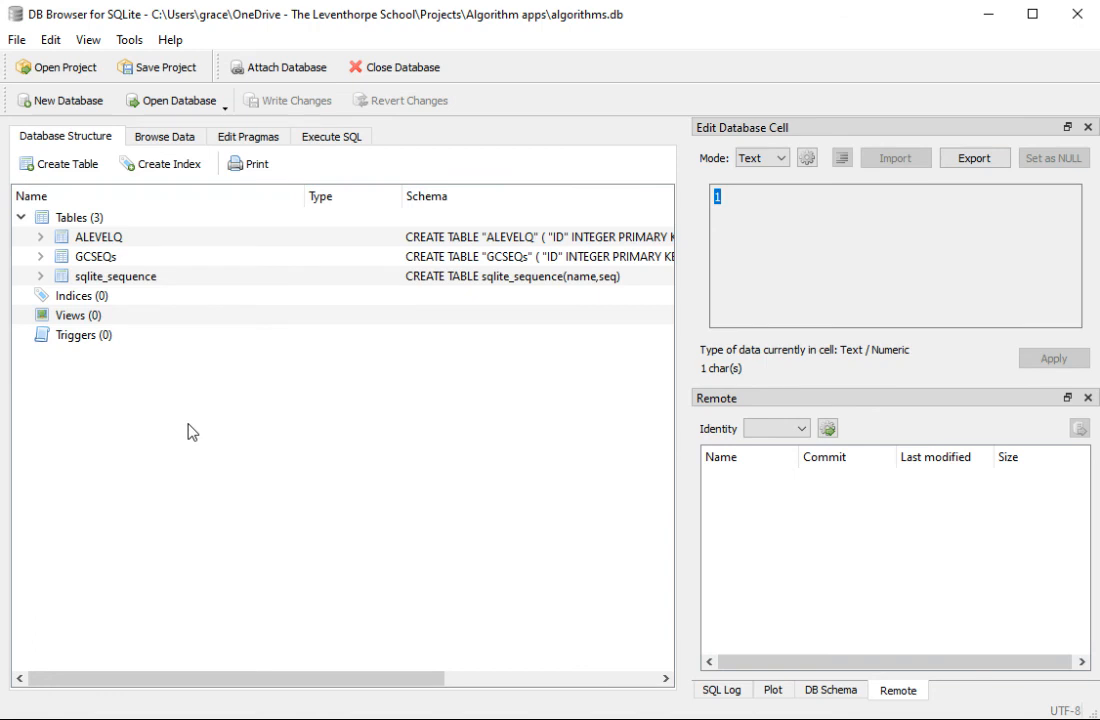